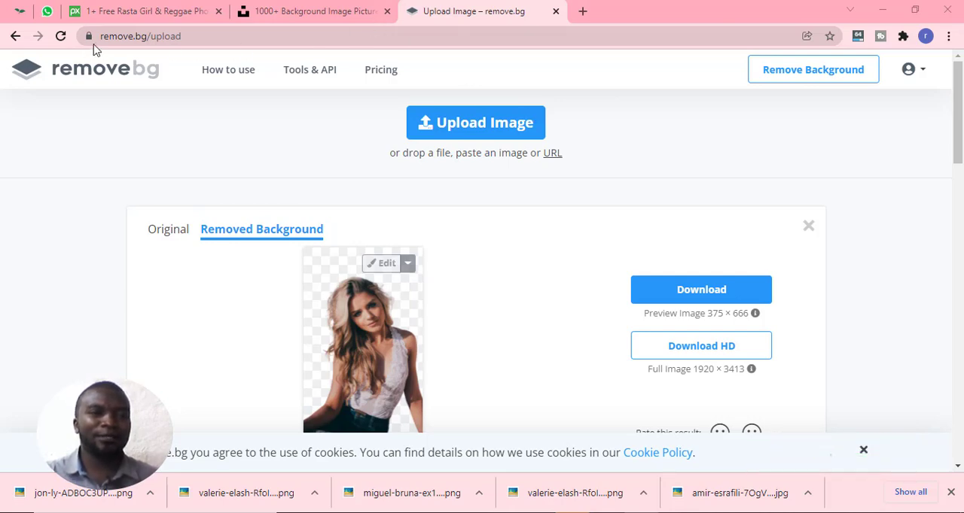
scroll(204, 262, down, 6)
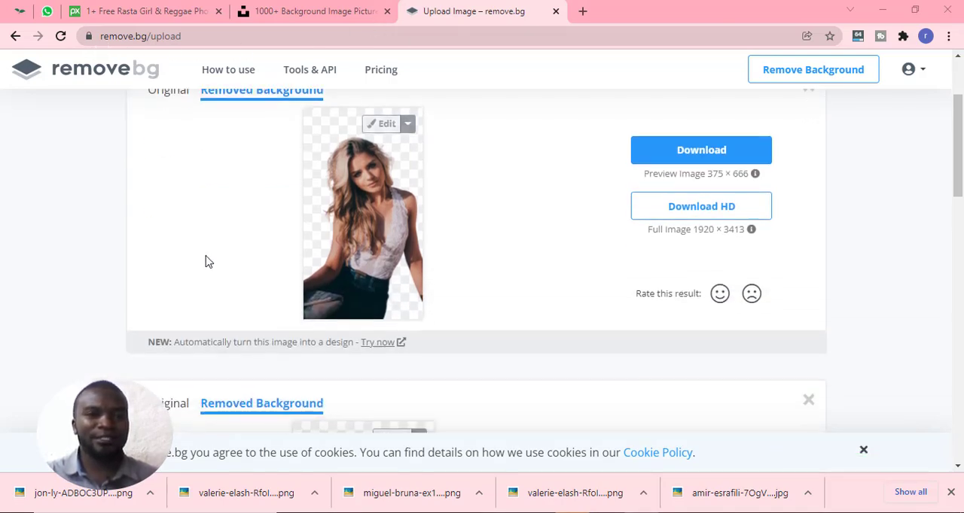
scroll(242, 291, down, 7)
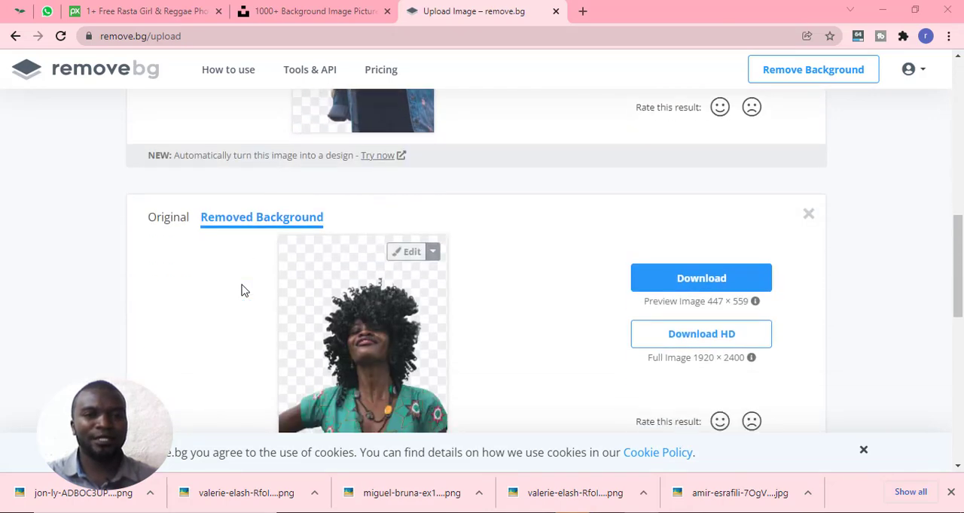
scroll(242, 291, up, 4)
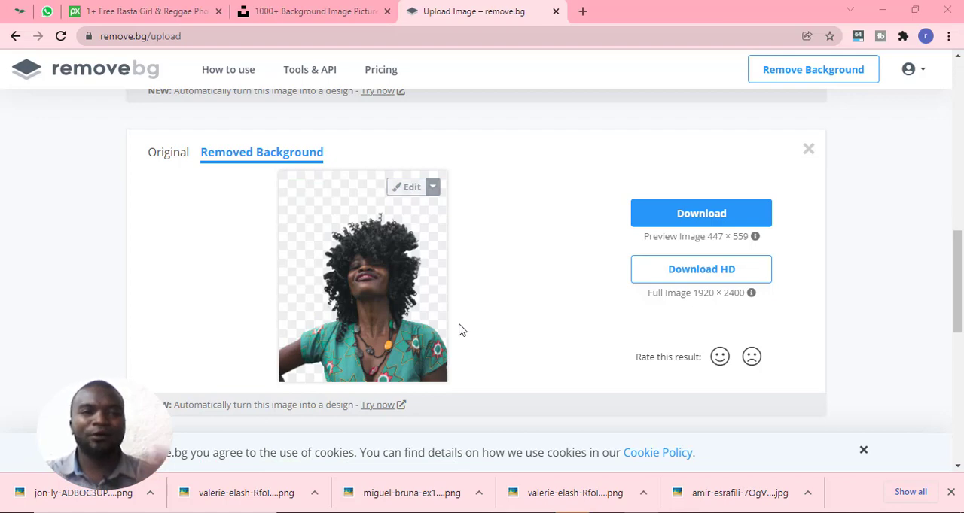
scroll(460, 330, up, 2)
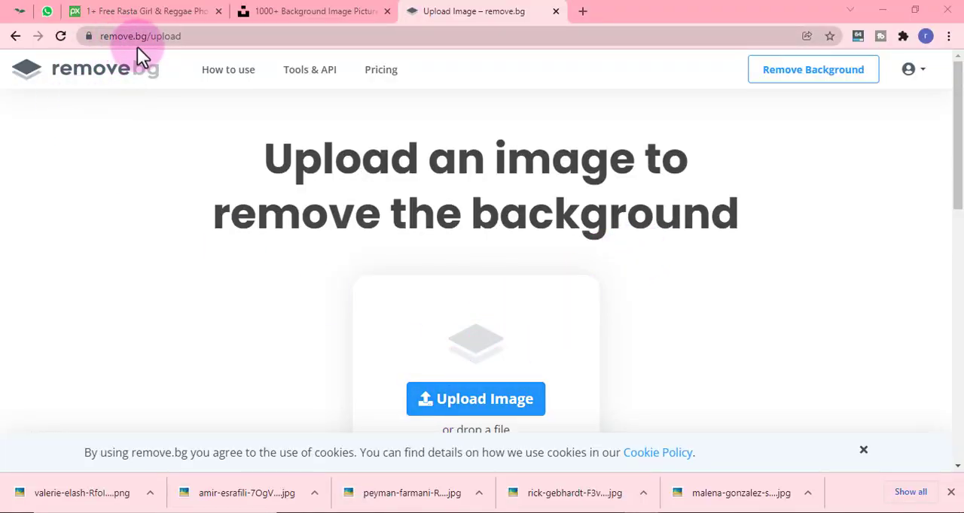
- Upload the original ex1CRGFAftA Unsplash portrait from the Downloads folder for background removal
click(445, 405)
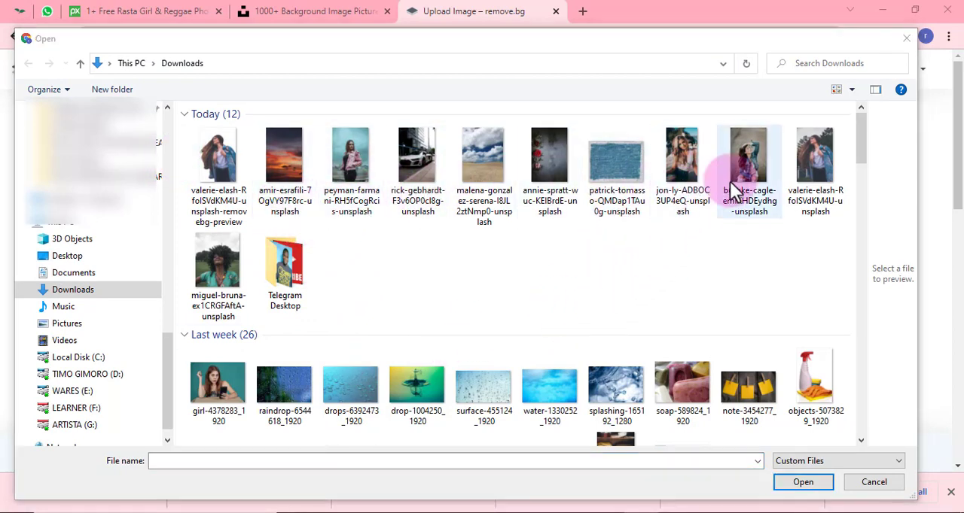
click(235, 259)
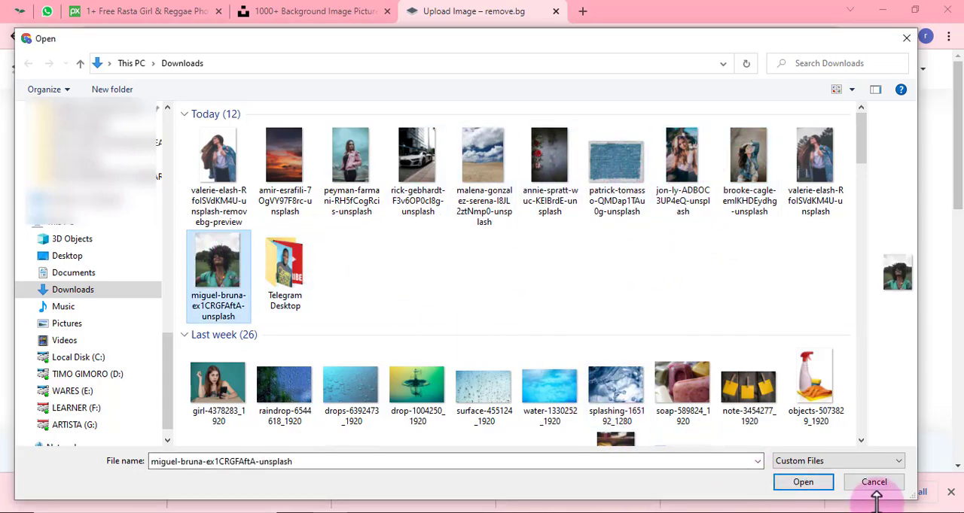
click(792, 485)
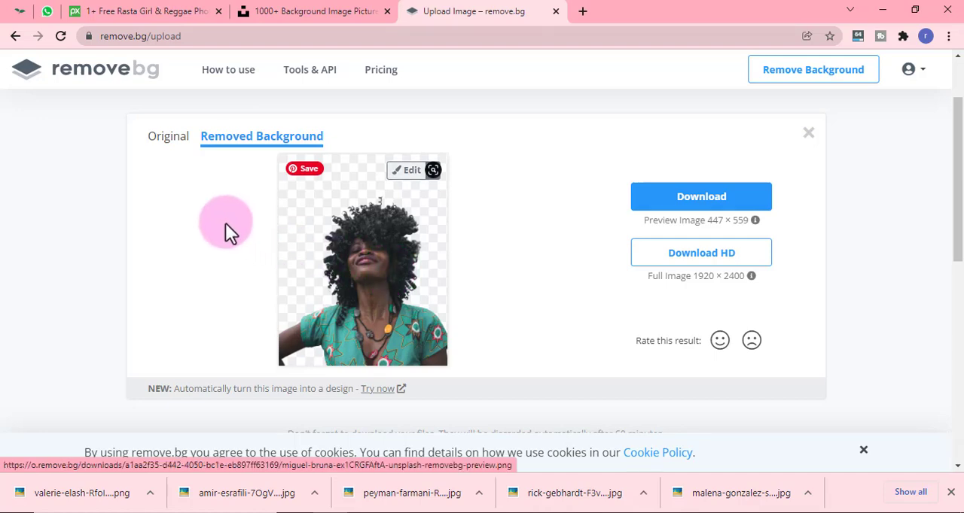
- Compare the curly-haired woman's original photo with its cutout and download the preview-size PNG
click(166, 151)
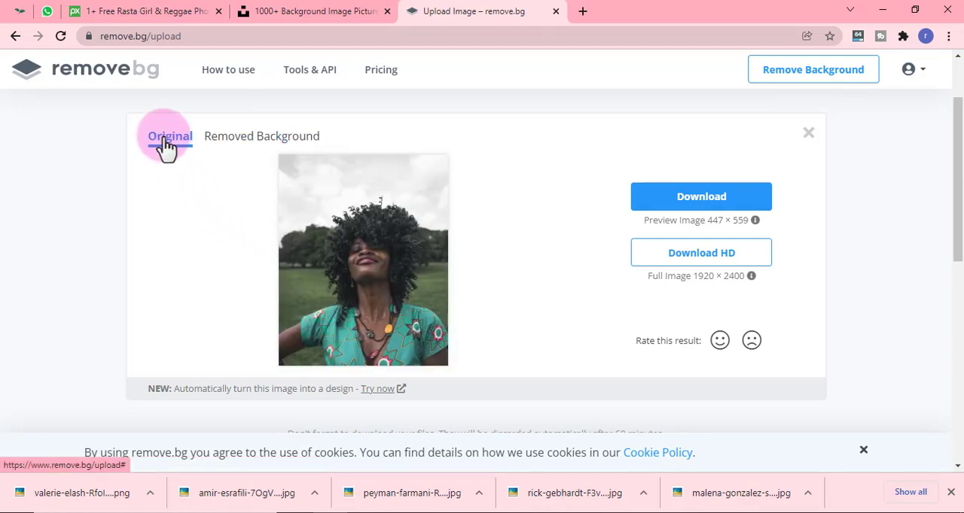
click(238, 148)
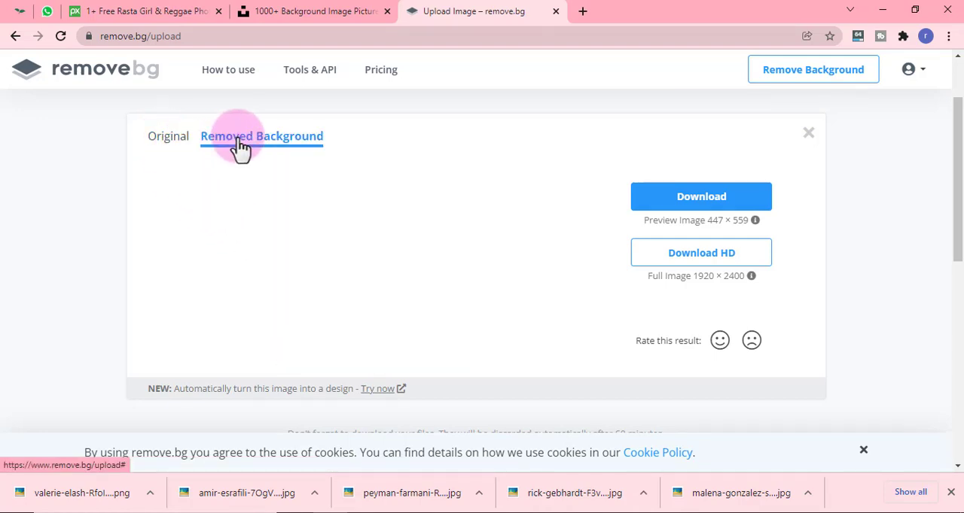
click(695, 205)
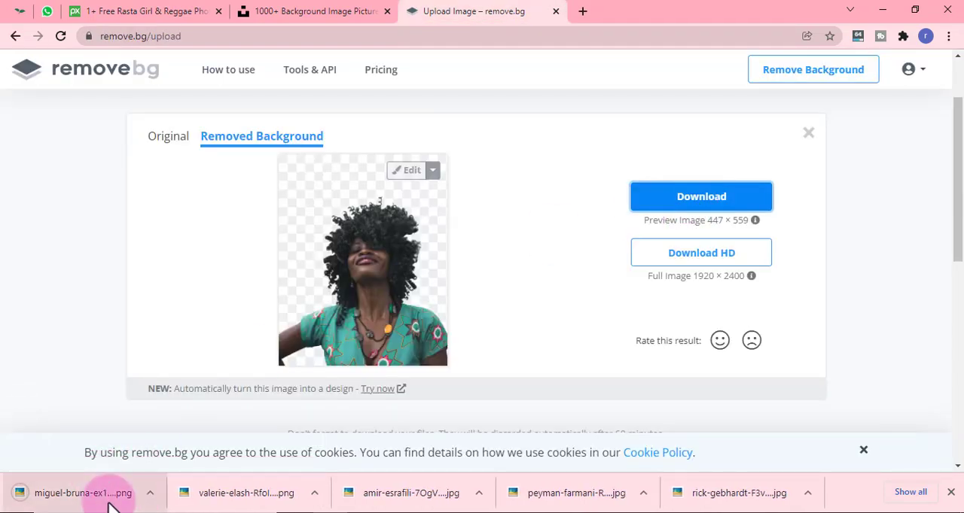
- Inspect the downloaded cutout of the curly-haired woman in the photo viewer, zooming in and out, and close it
click(83, 498)
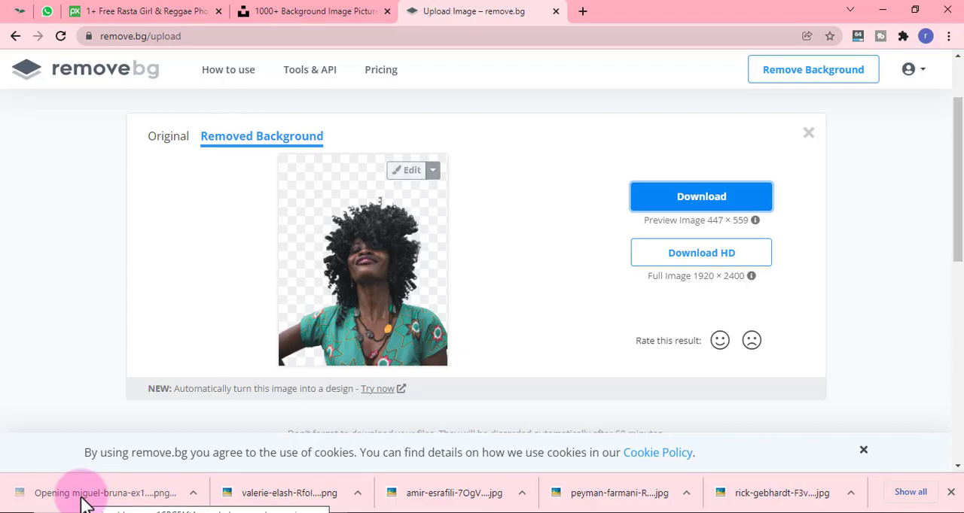
scroll(537, 335, up, 4)
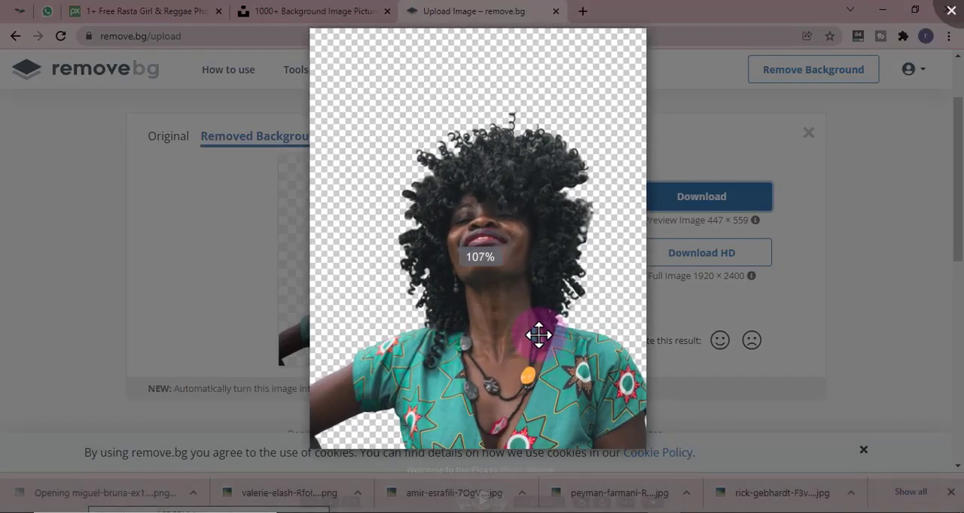
scroll(539, 334, down, 3)
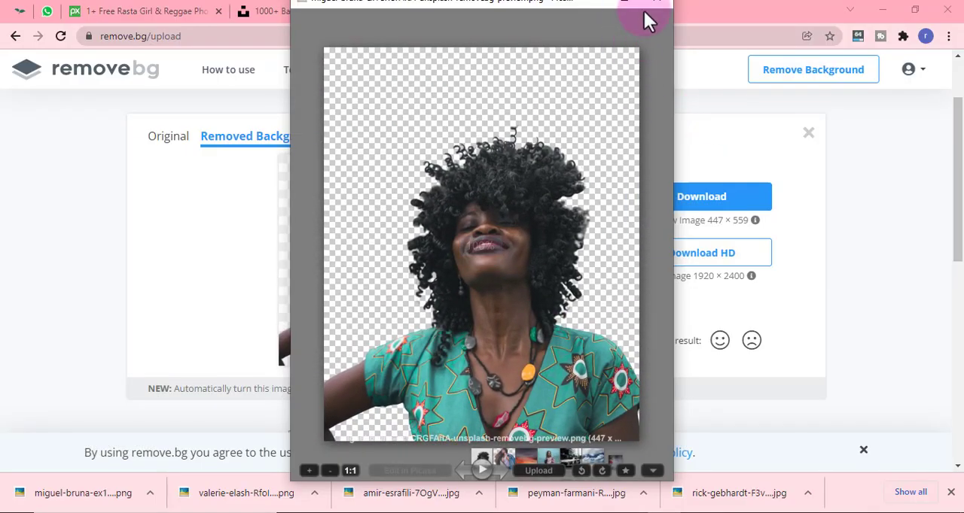
click(699, 70)
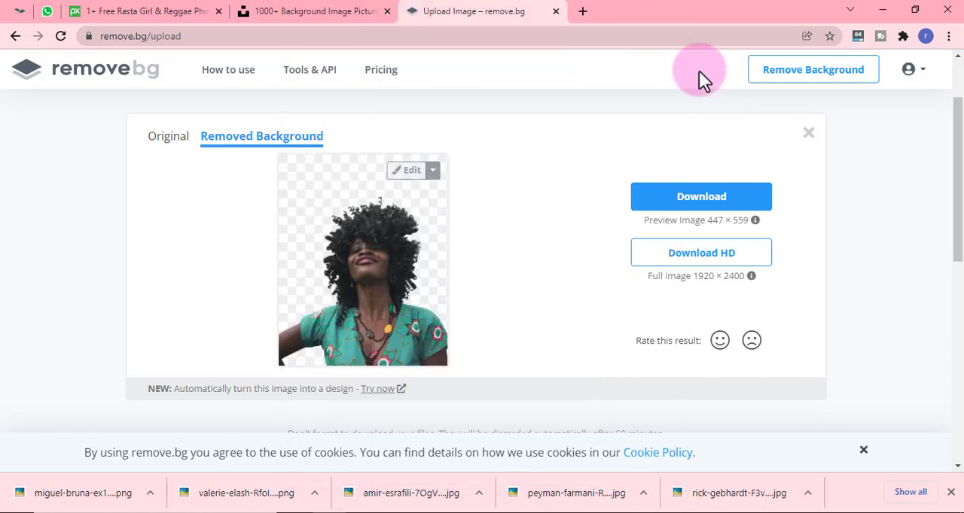
- Upload the original RfoISVdKM4U Unsplash photo of the woman in the denim jacket for background removal
scroll(788, 312, down, 2)
scroll(787, 313, up, 2)
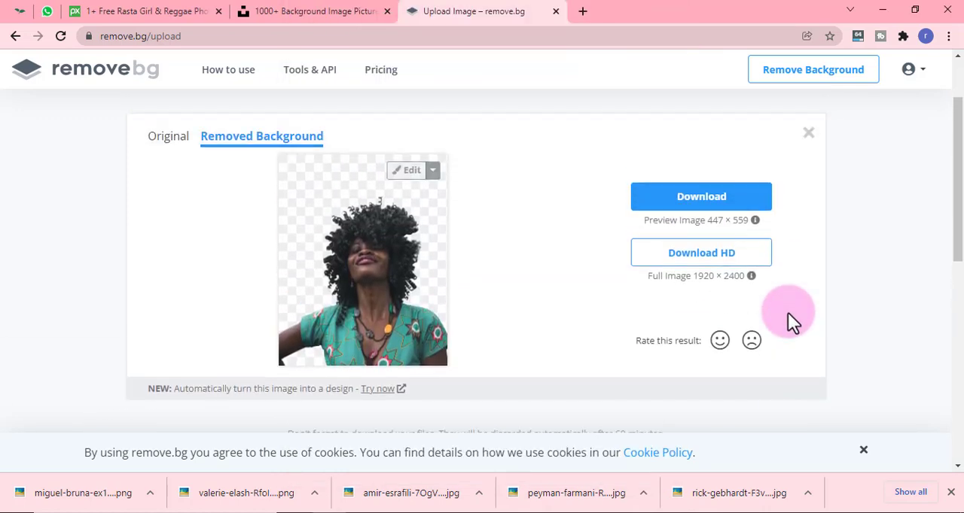
scroll(795, 308, up, 1)
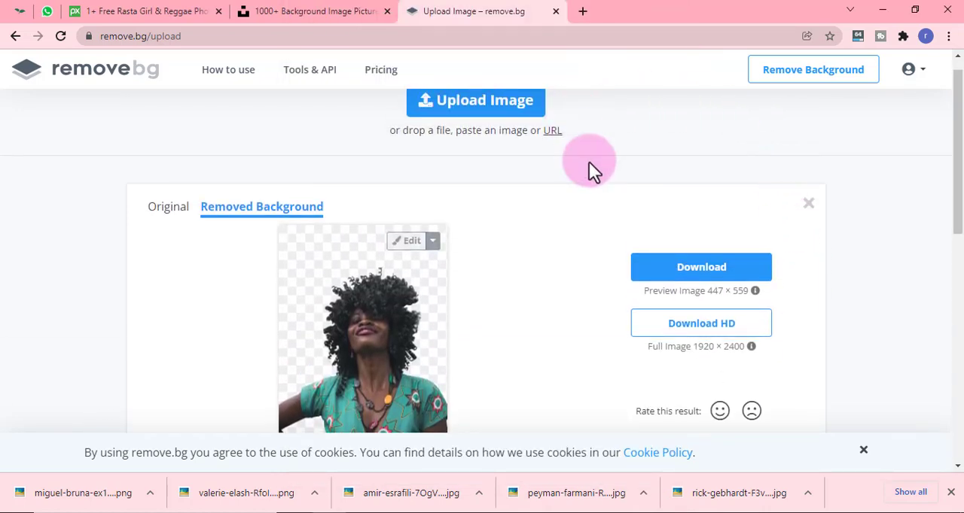
scroll(527, 165, up, 1)
click(469, 138)
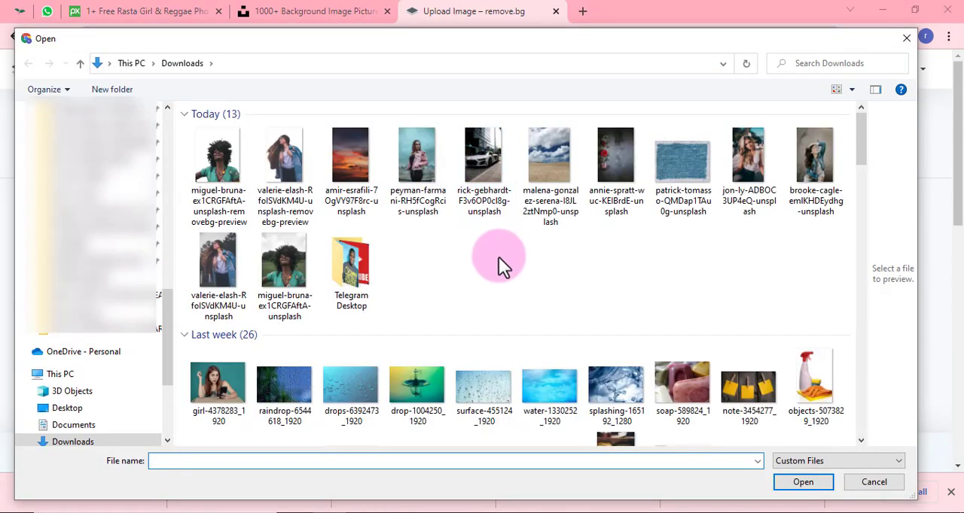
click(232, 272)
click(823, 482)
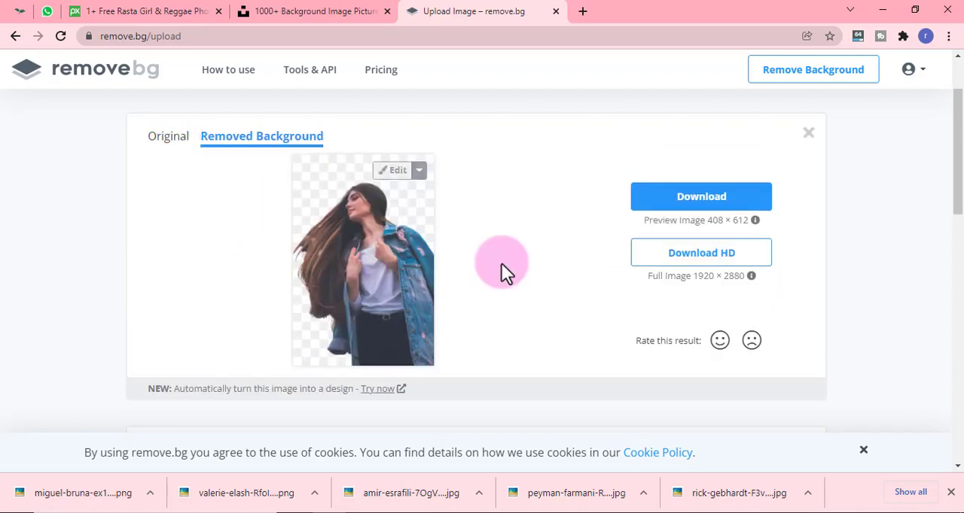
- Compare the denim-jacket photo's original and cutout versions and download the preview-size image
click(167, 138)
click(245, 143)
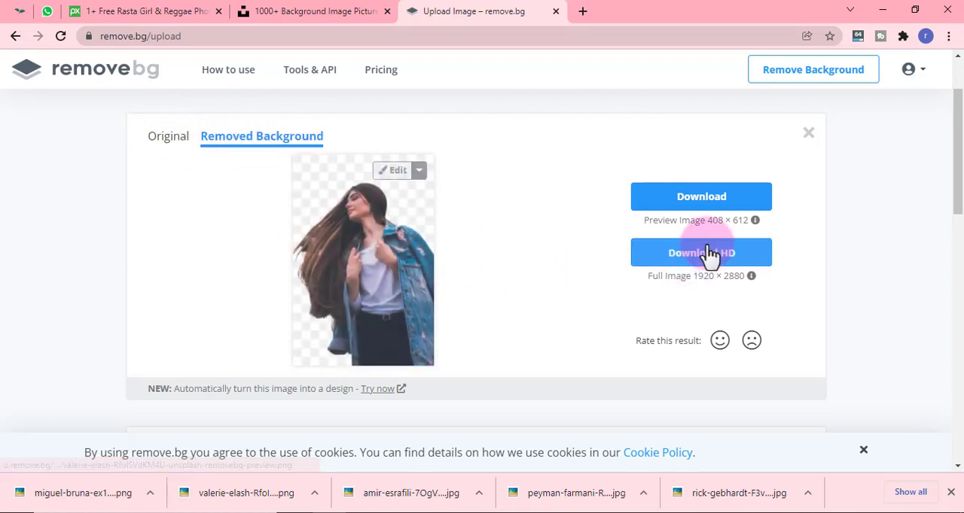
click(708, 201)
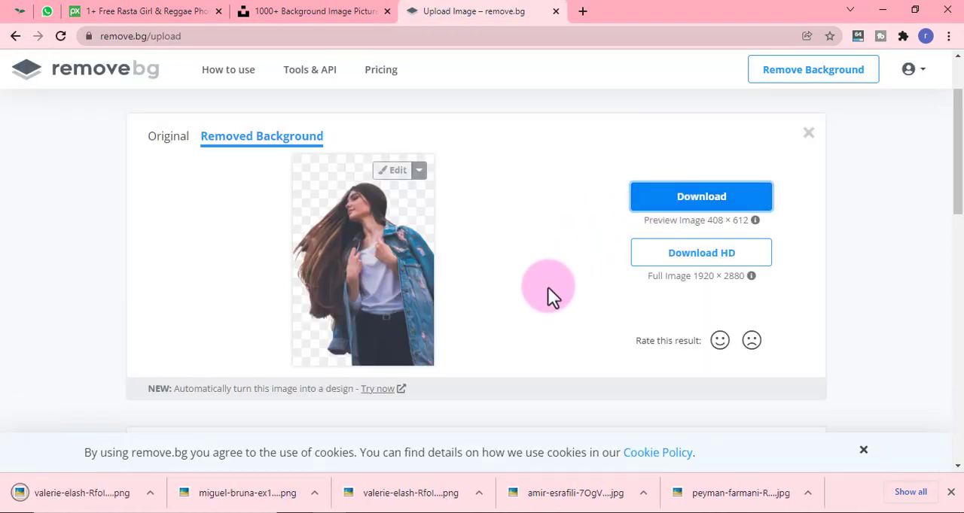
- Upload the ADBOC3UP4eQ Unsplash photo of the blonde woman from Downloads for background removal
scroll(577, 242, up, 2)
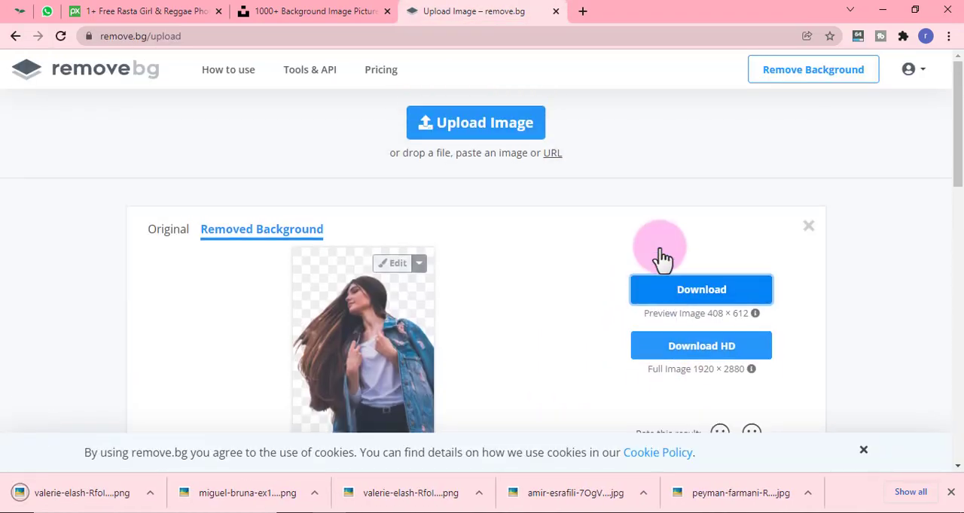
click(477, 136)
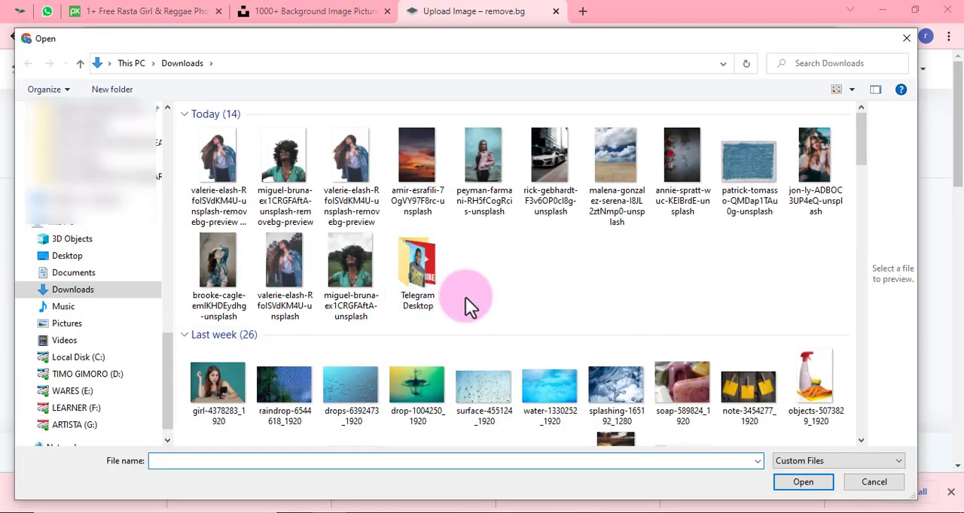
click(818, 173)
click(807, 485)
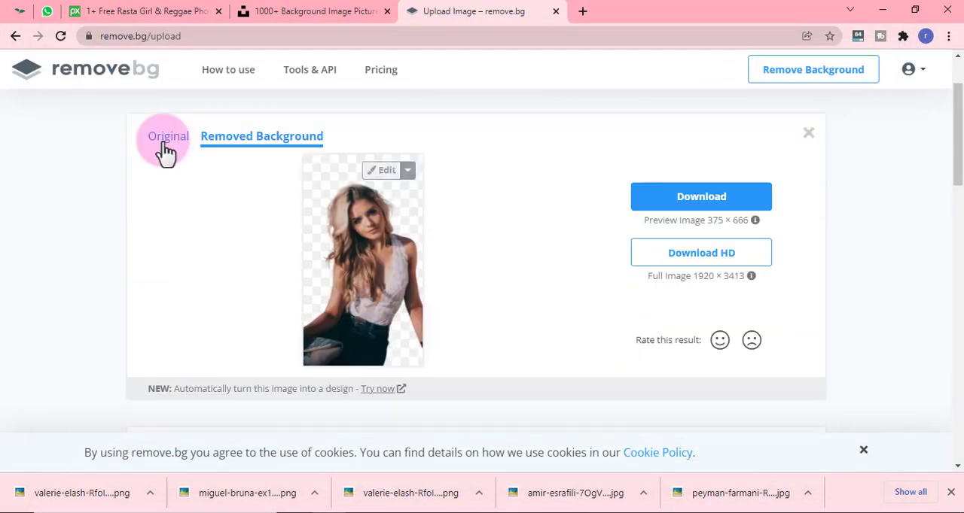
- Check the blonde woman's original photo against its cutout and download the preview-size result
click(165, 145)
click(247, 147)
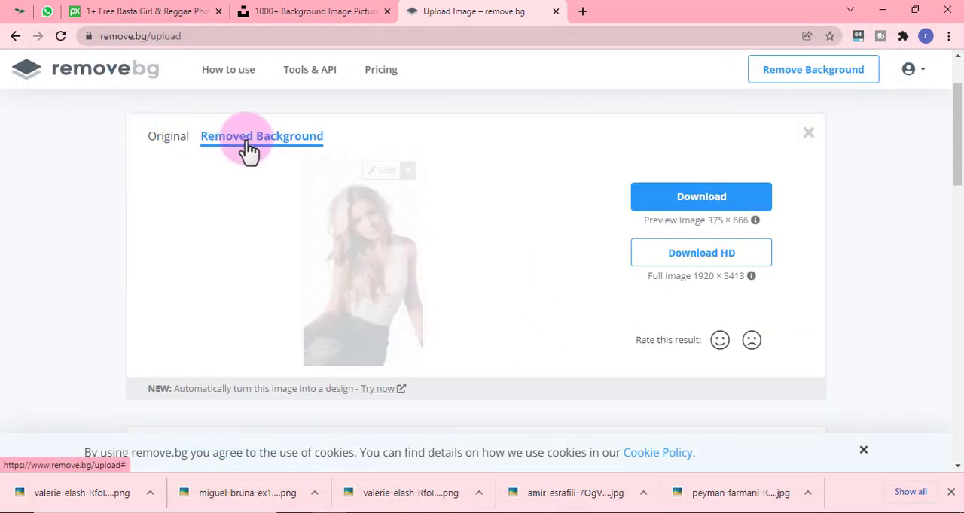
click(694, 197)
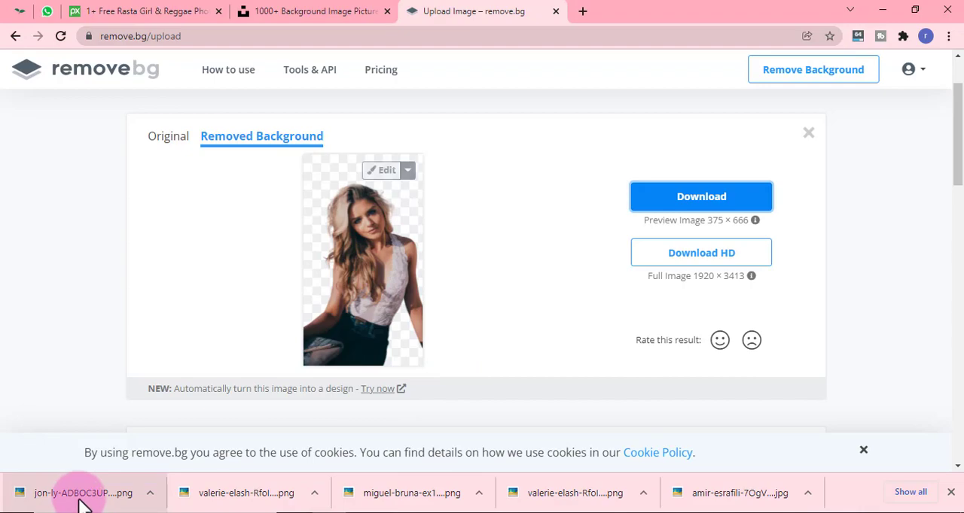
- View the three downloaded cutouts one after another in the photo viewer, closing each to check its transparent background
click(83, 503)
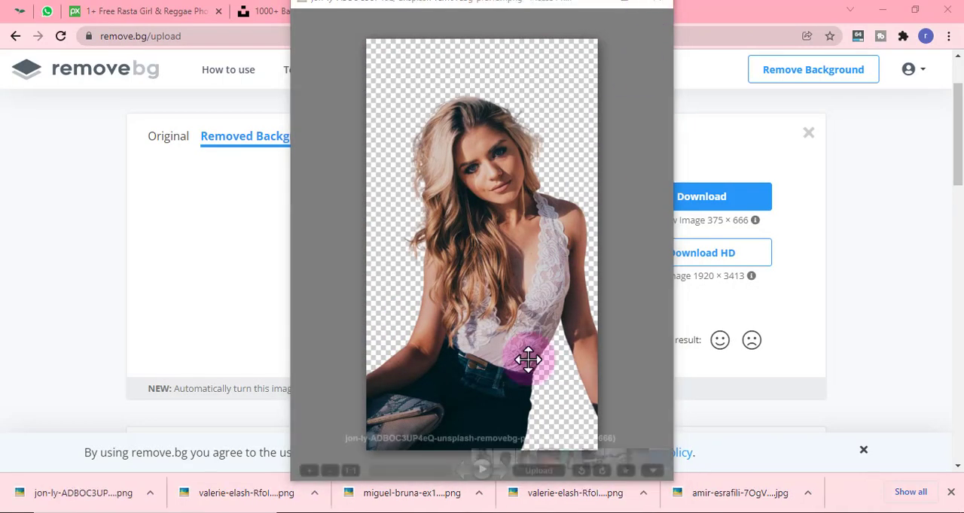
click(660, 6)
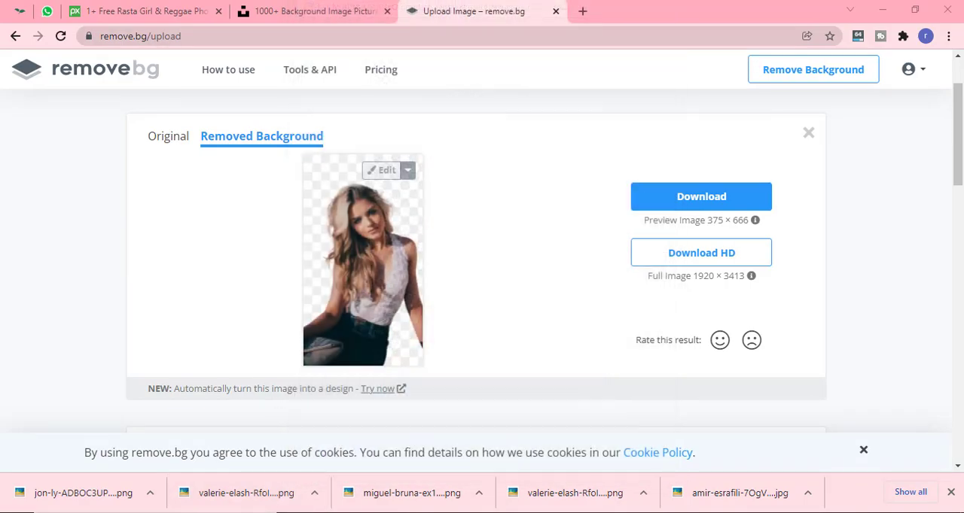
click(276, 506)
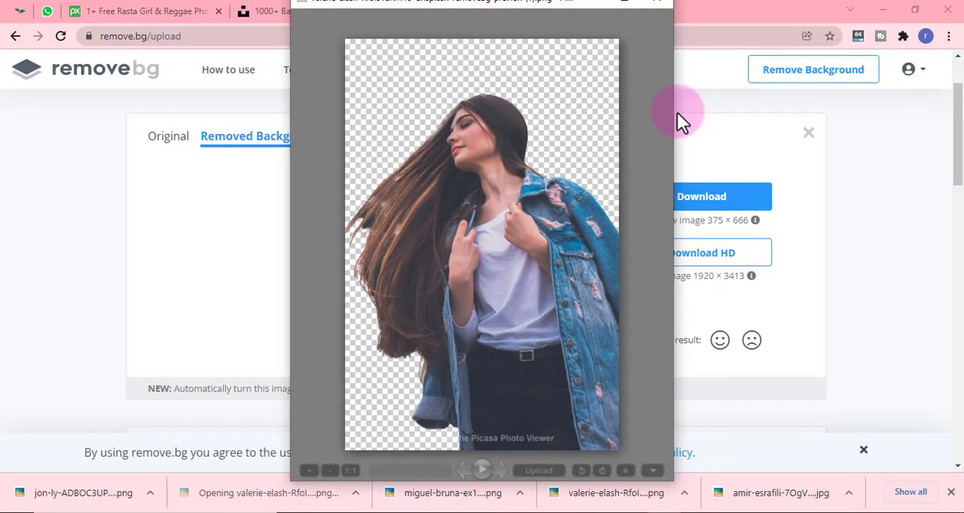
click(656, 6)
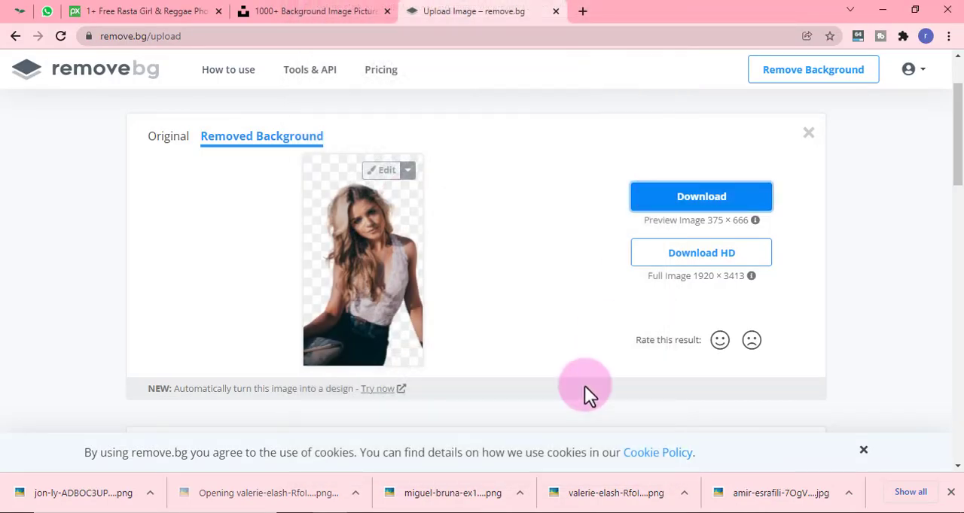
click(435, 500)
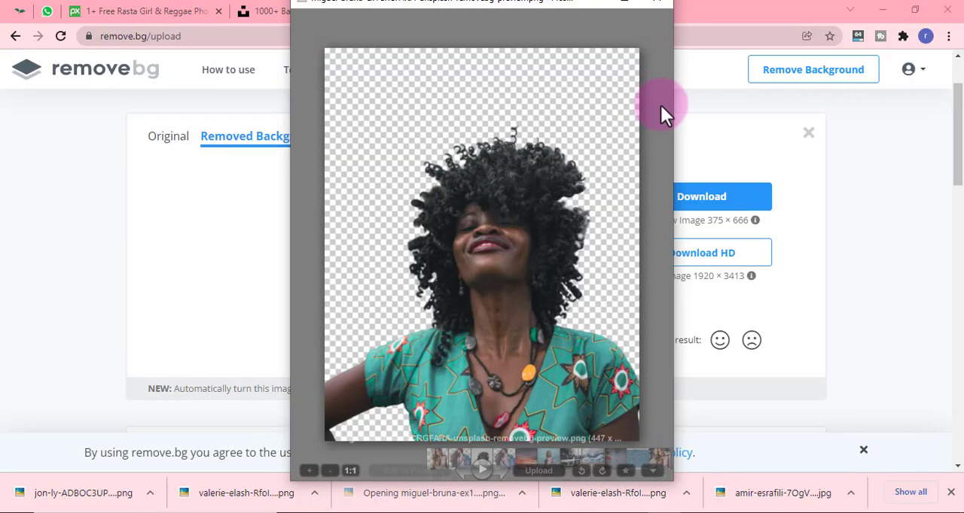
click(654, 3)
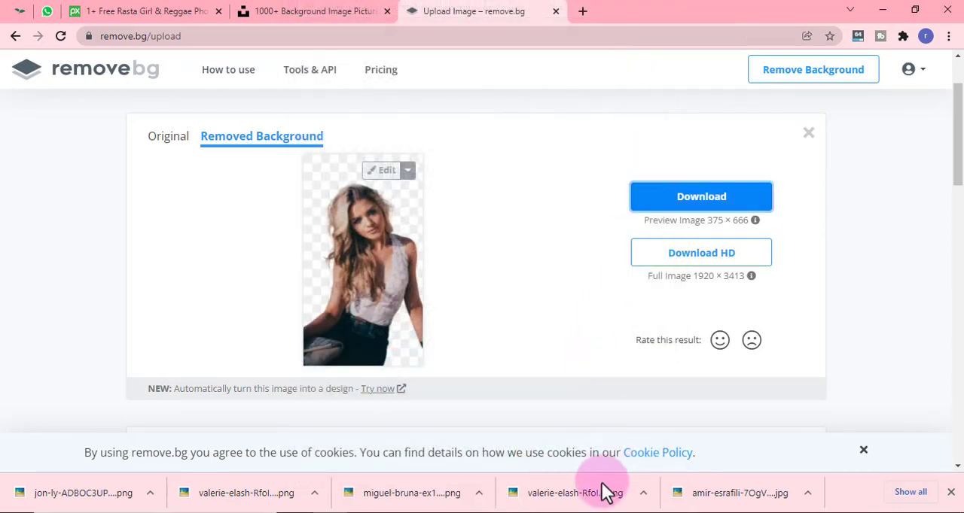
- Switch to Photoshop and create a new 1280 × 720 px, 300 ppi document with transparent background contents
click(603, 509)
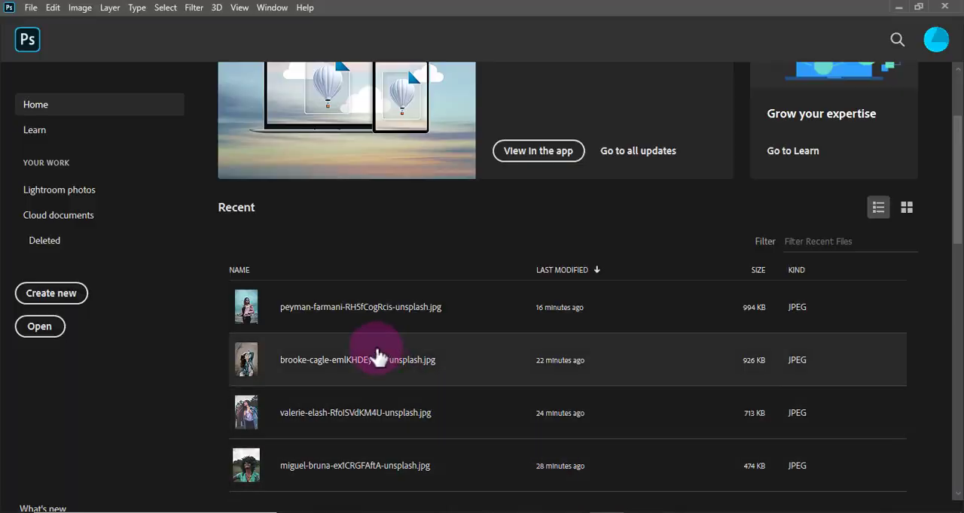
click(30, 8)
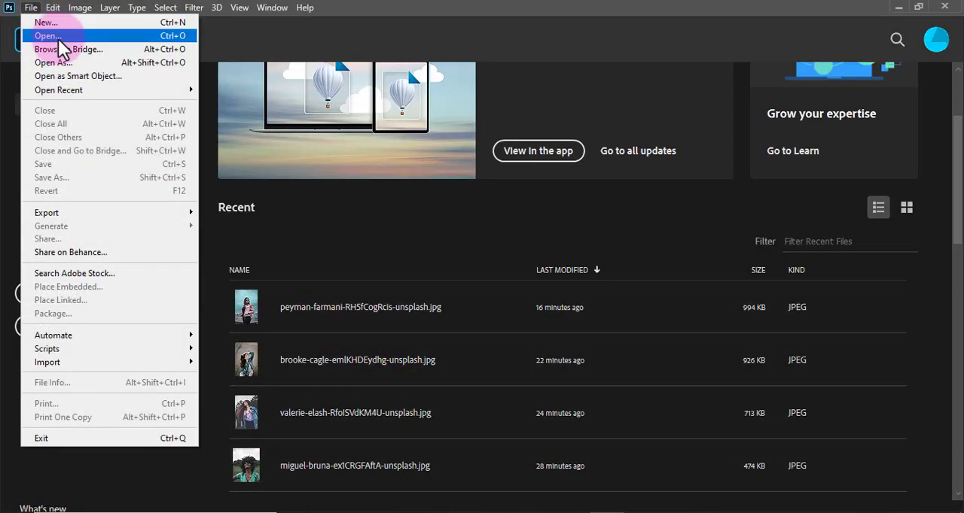
click(46, 22)
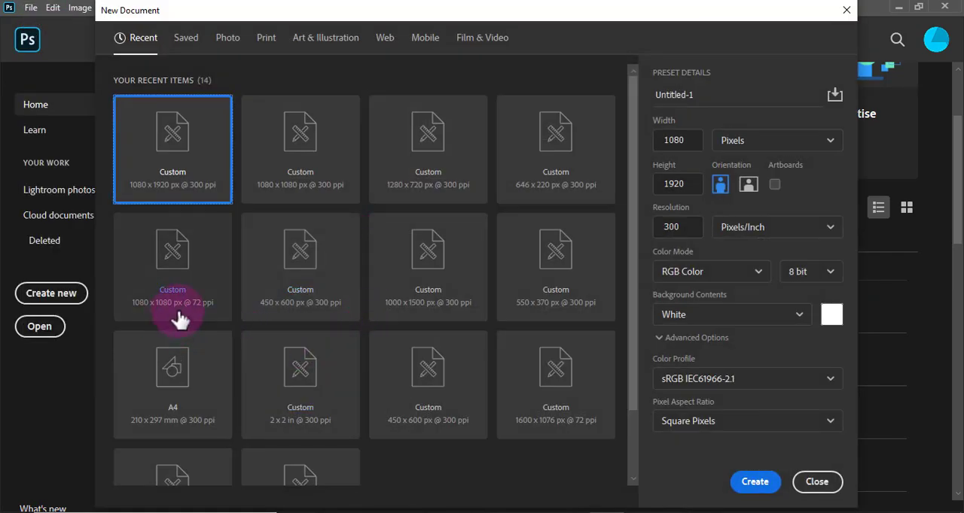
click(433, 188)
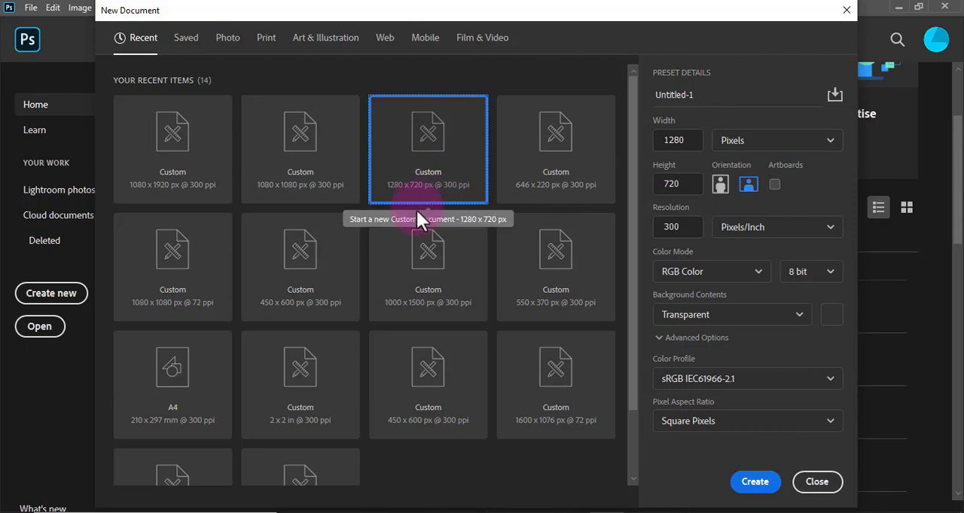
click(754, 481)
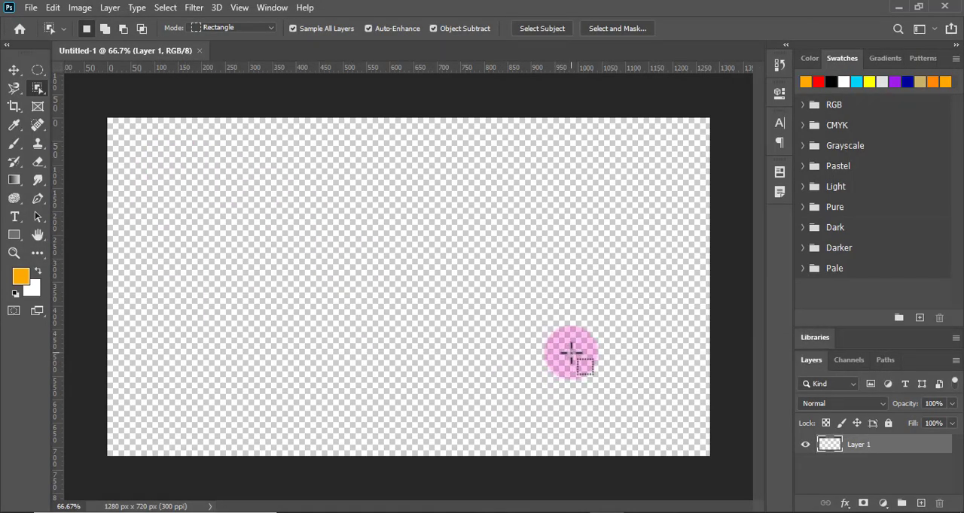
- Place the blonde woman's ADBOC3UP4eQ cutout from Downloads as an embedded image in the canvas's lower left part
click(30, 9)
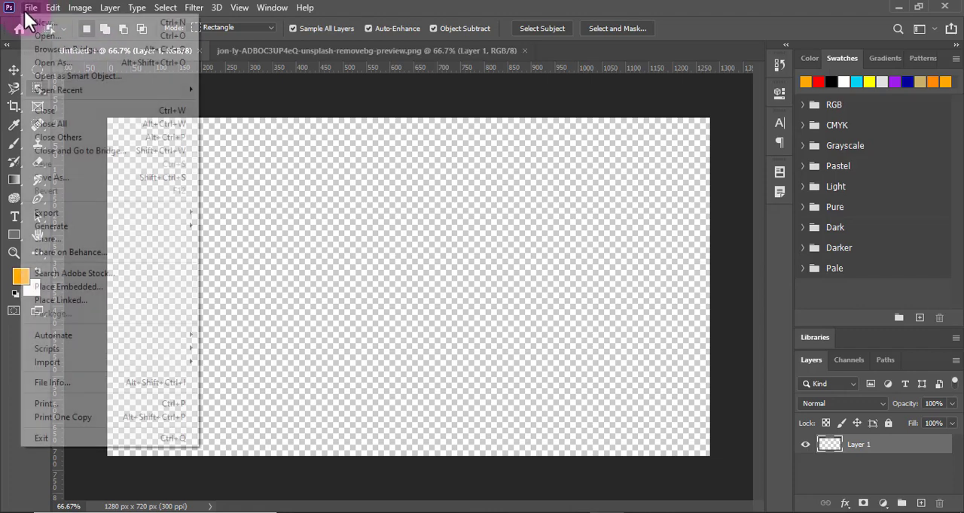
click(108, 288)
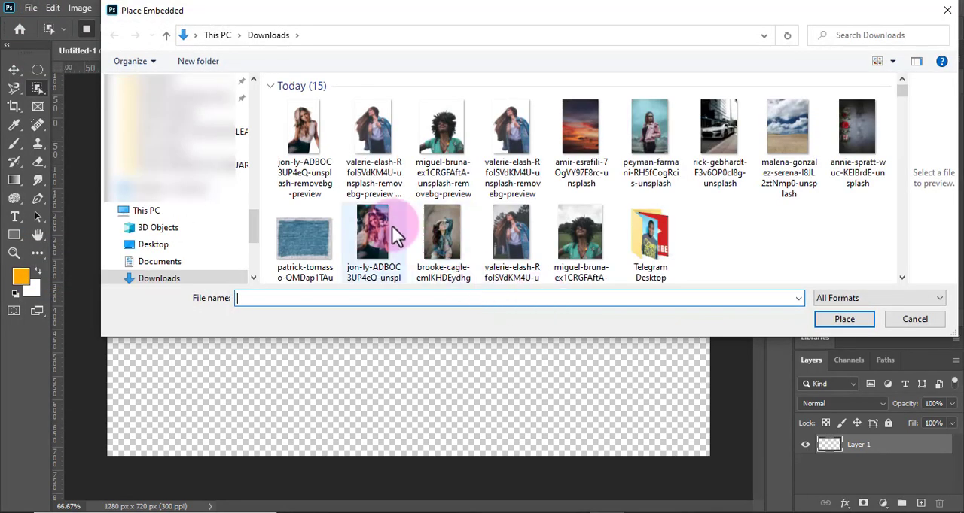
click(302, 132)
click(844, 320)
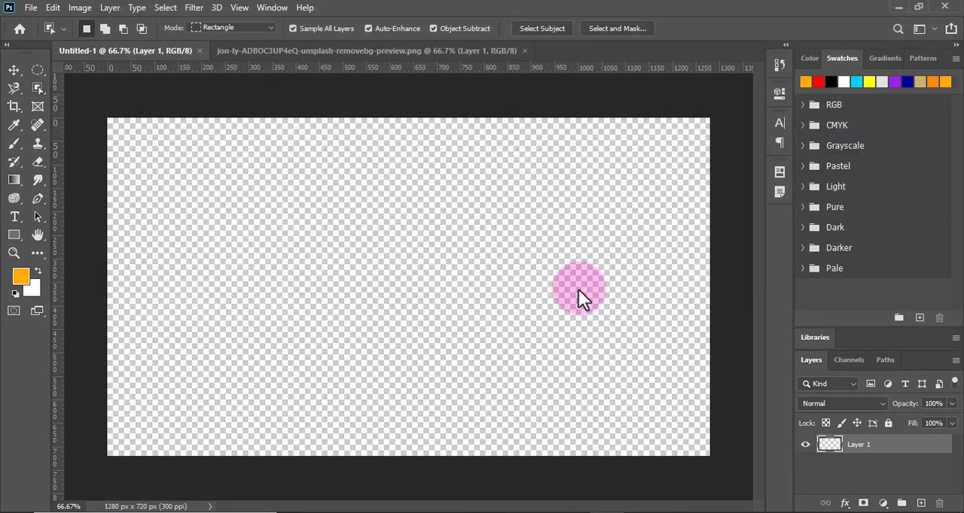
drag(433, 284, 231, 322)
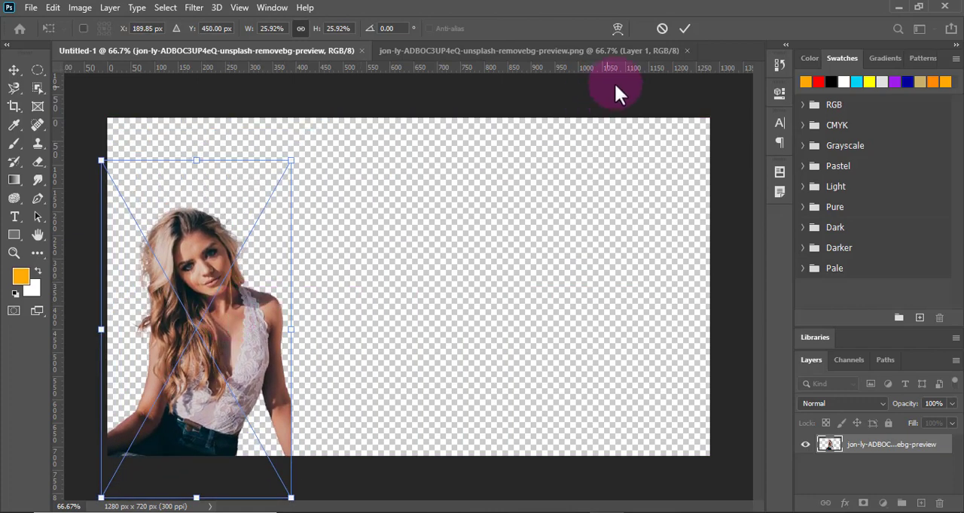
click(684, 29)
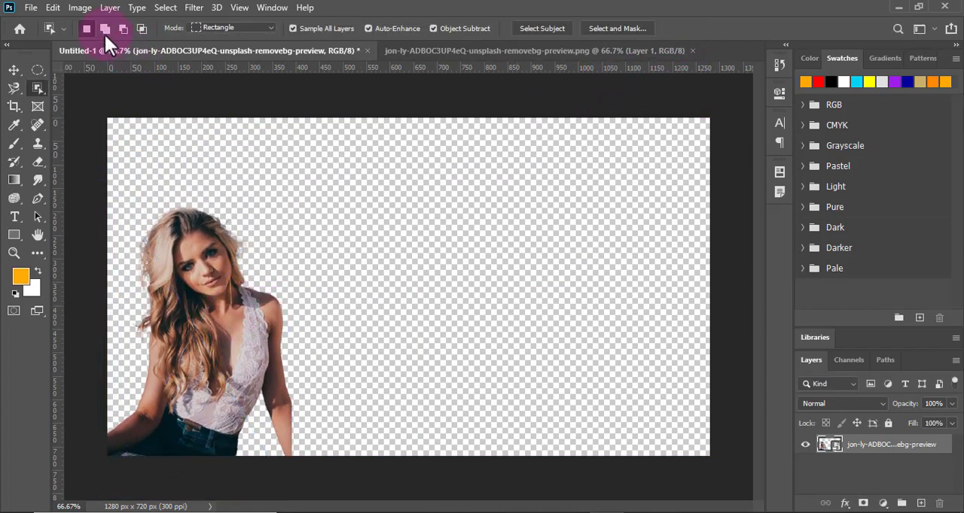
- Place the denim-jacket woman's RfoISVdKM4U removebg-preview (1) cutout as an embedded image in the lower middle of the canvas
click(31, 7)
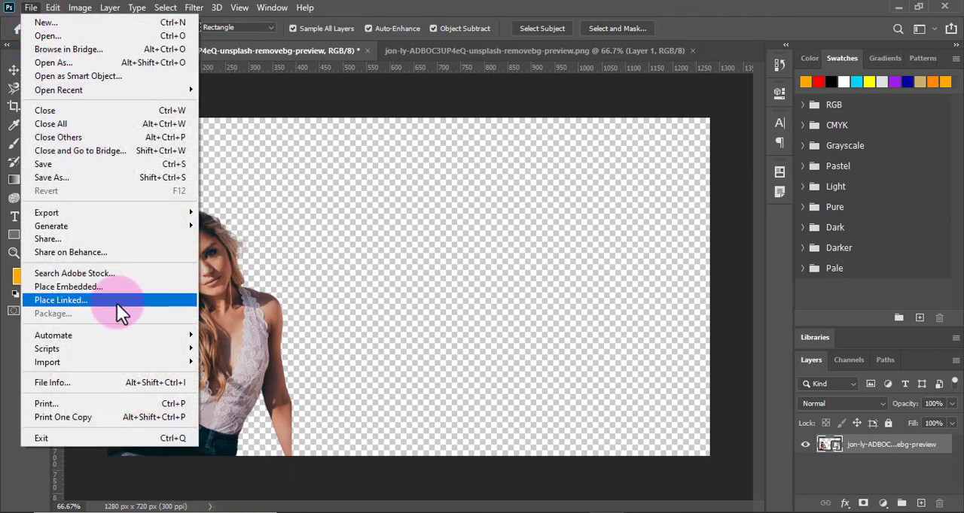
click(93, 290)
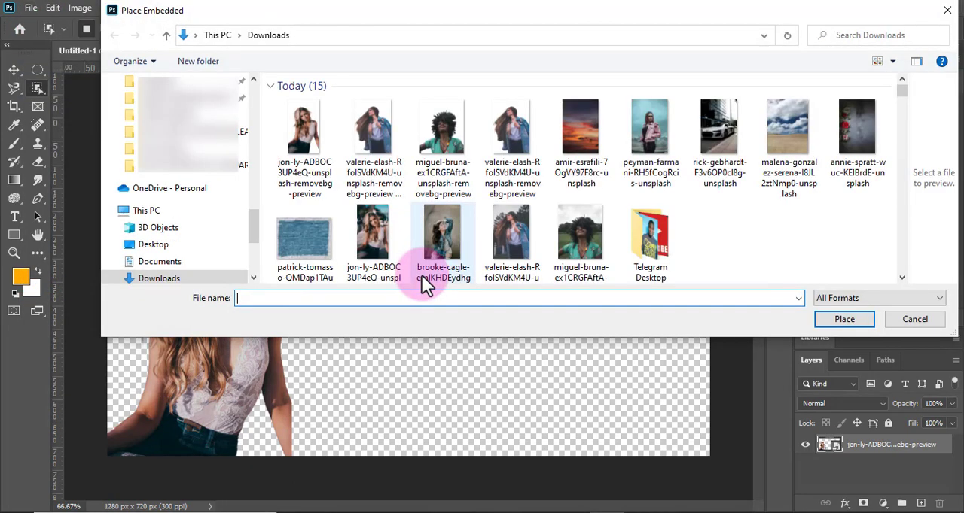
click(376, 139)
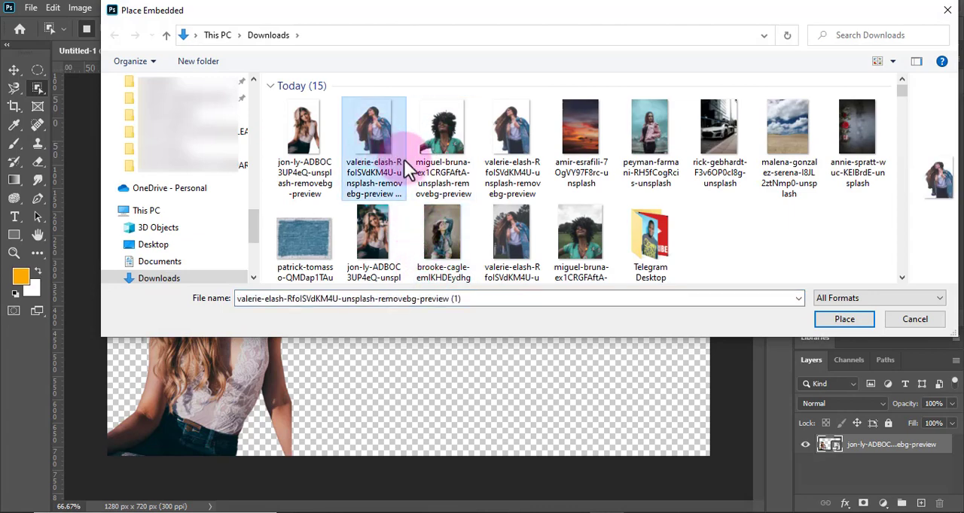
click(837, 320)
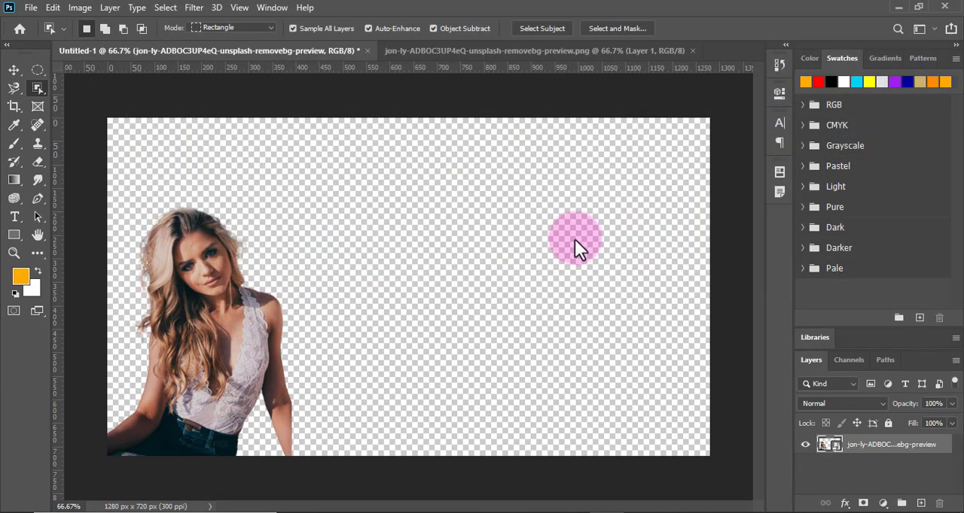
drag(430, 269, 419, 316)
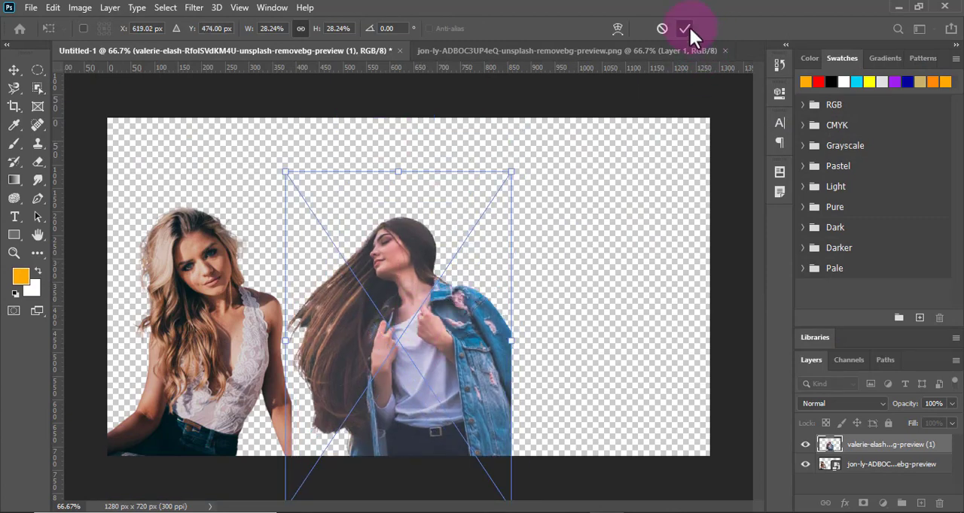
click(684, 28)
- Place the curly-haired woman's ex1CRGFAftA cutout as an embedded image, scaled to about 26%, in the canvas's lower right corner
click(33, 11)
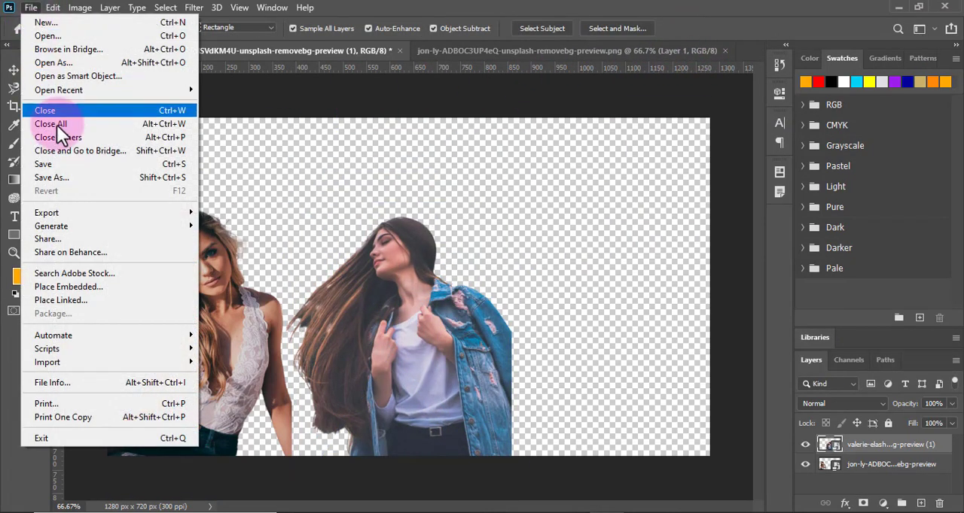
click(95, 290)
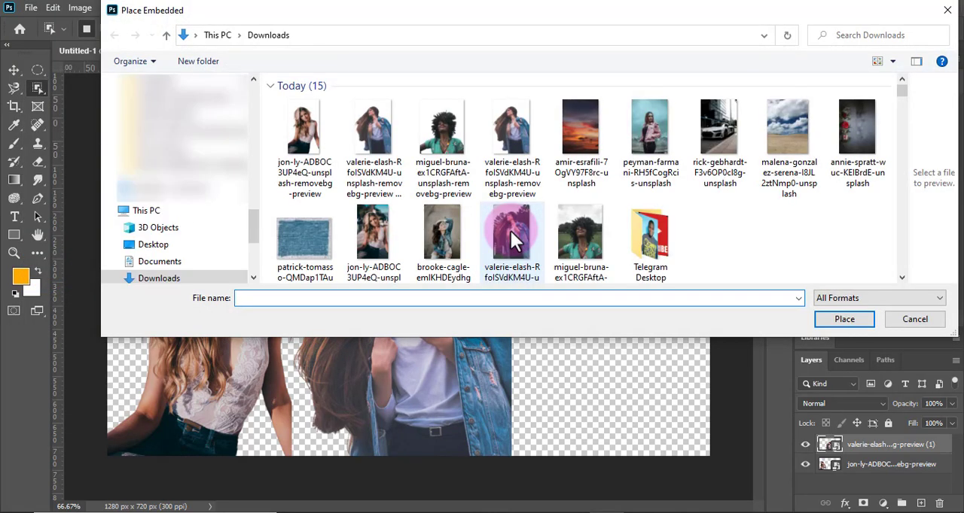
click(442, 124)
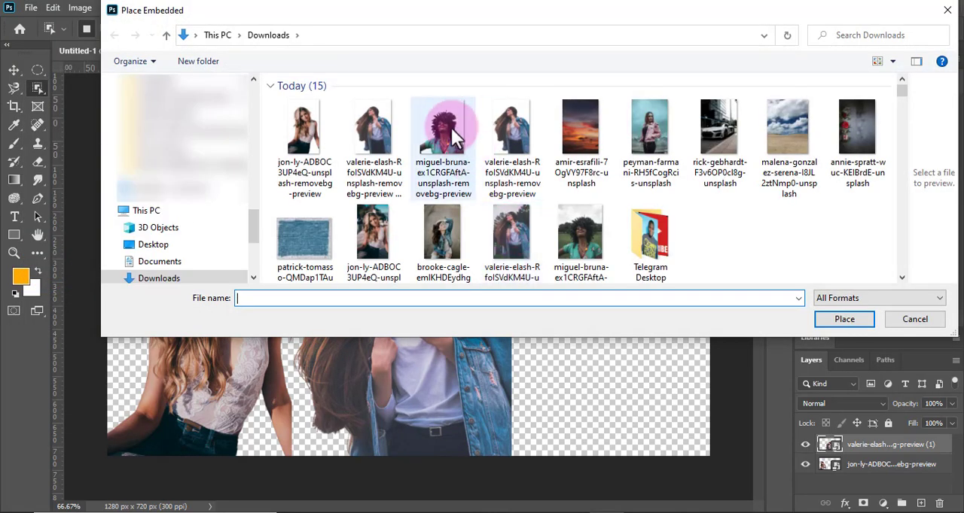
click(842, 318)
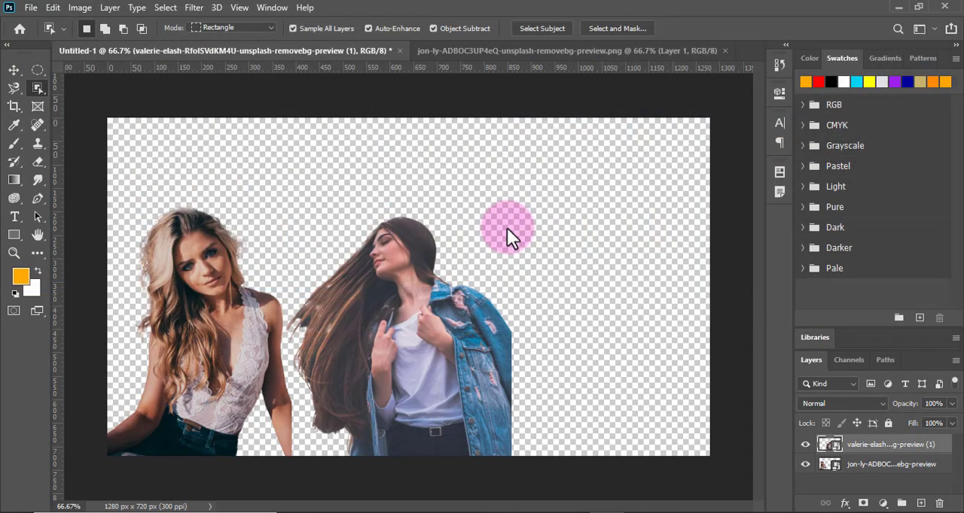
drag(433, 245, 624, 243)
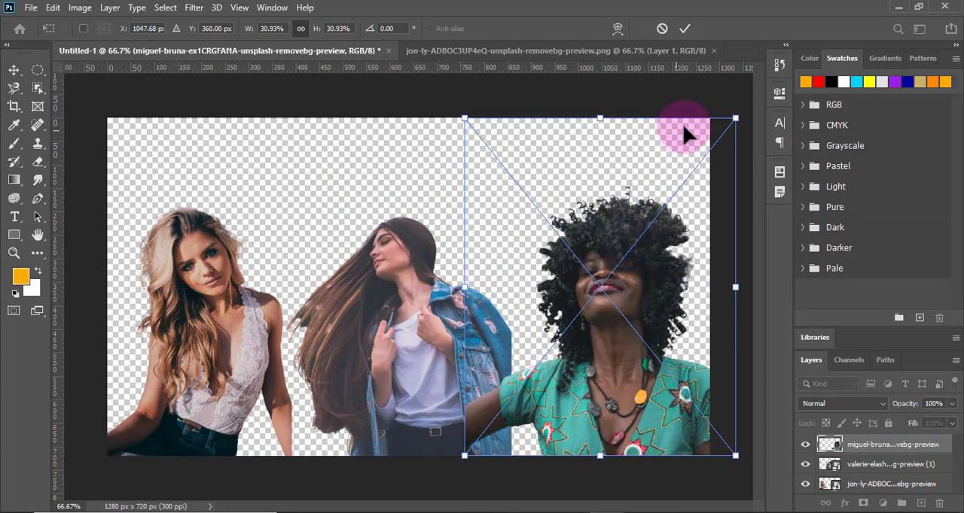
drag(734, 118, 682, 175)
drag(596, 316, 627, 324)
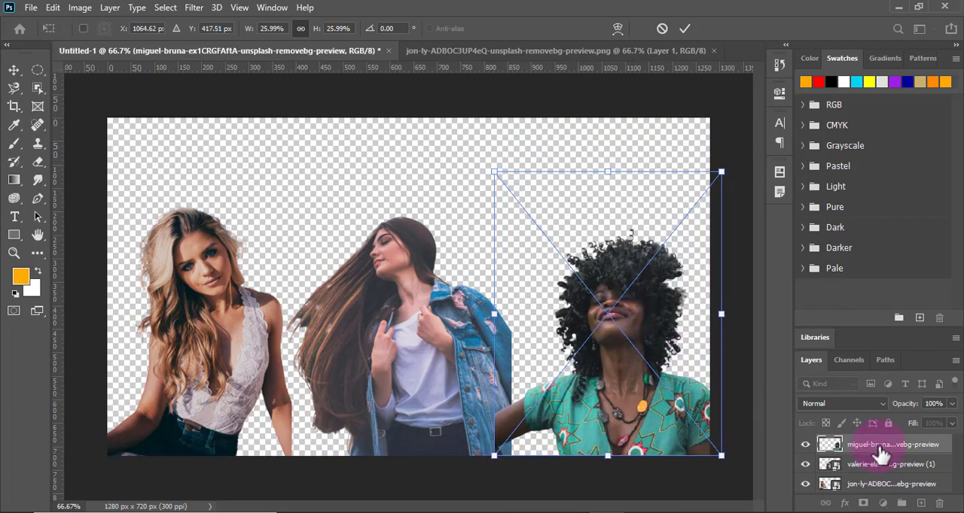
click(683, 30)
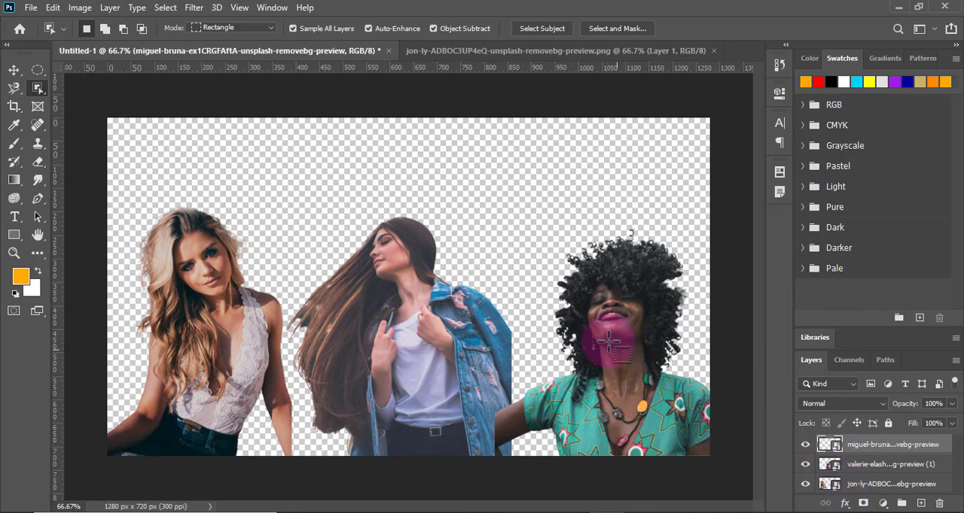
- Move the curly-haired woman's layer beneath the denim-jacket woman's layer and deselect it
click(18, 69)
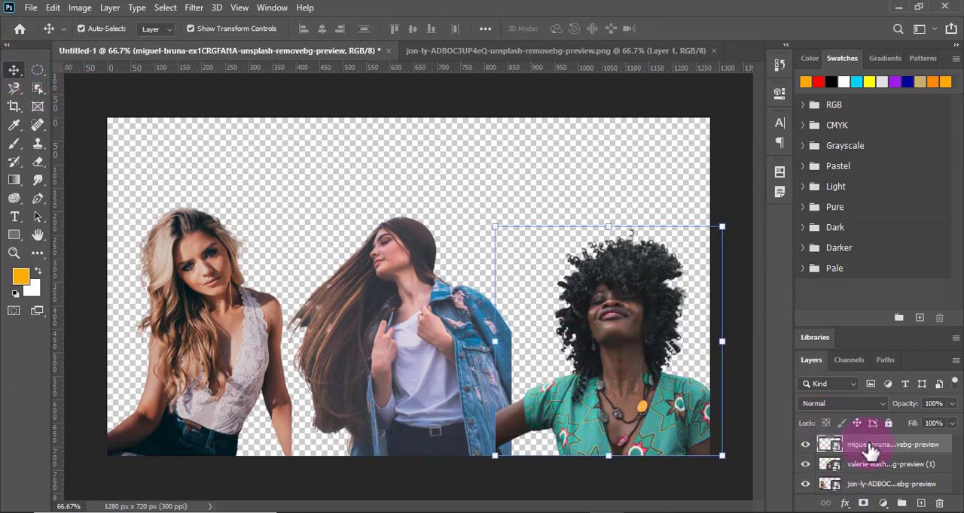
drag(871, 450, 873, 452)
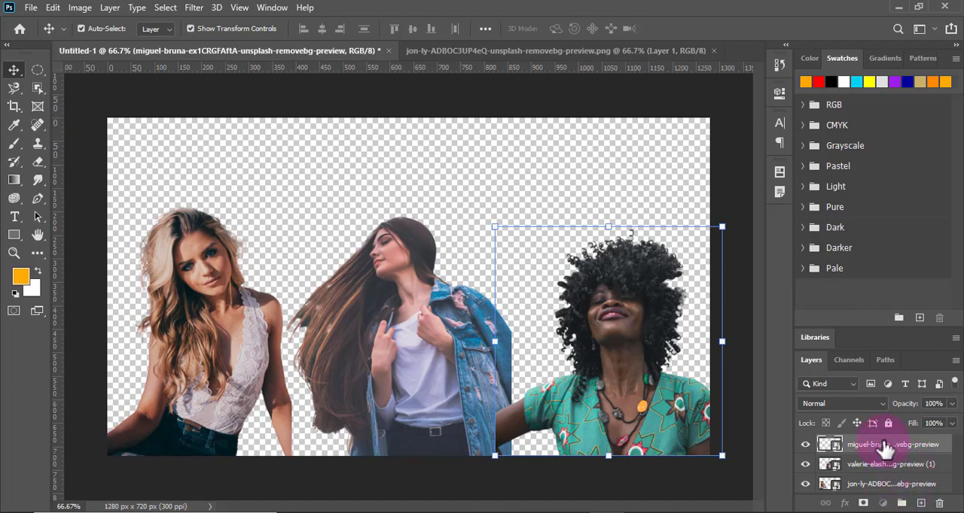
drag(884, 448, 828, 470)
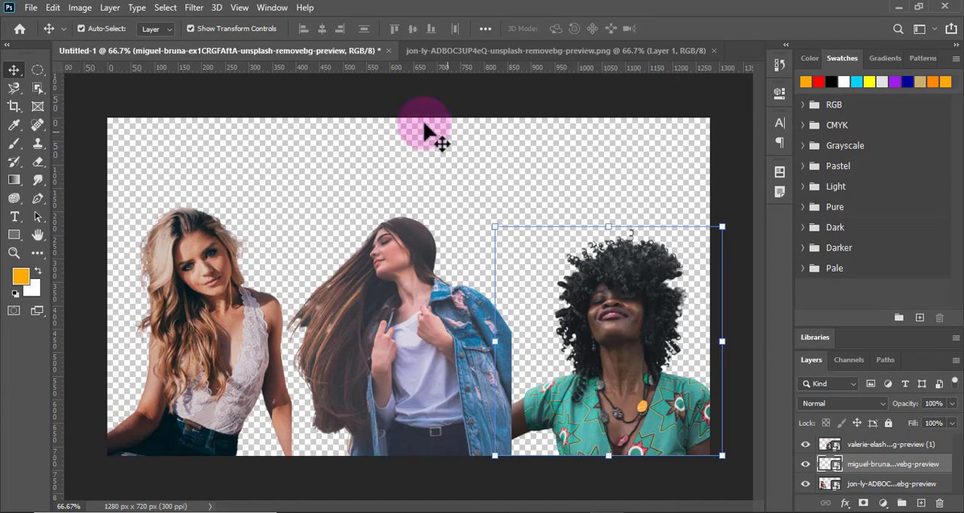
click(450, 203)
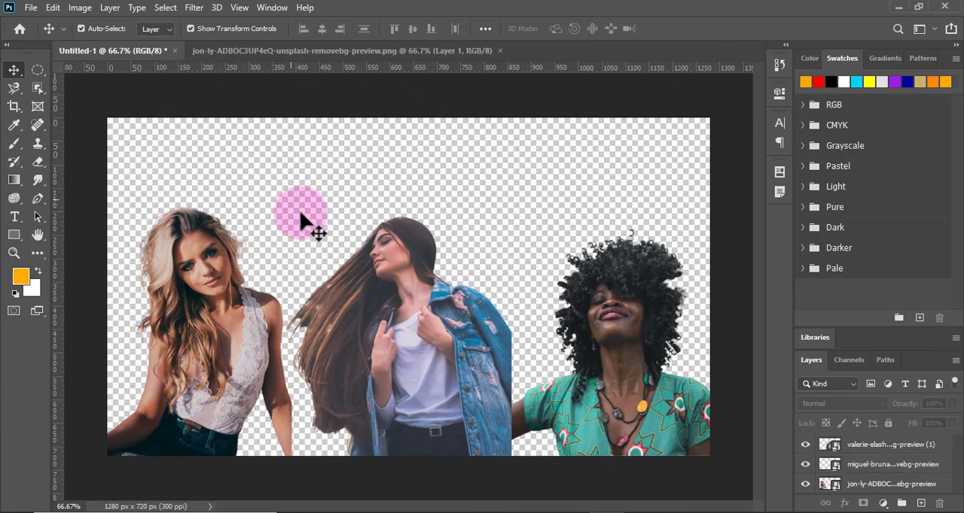
- Draw a red rectangle of about 1365 × 778 px covering the whole canvas, directly above the blonde woman's layer
click(873, 488)
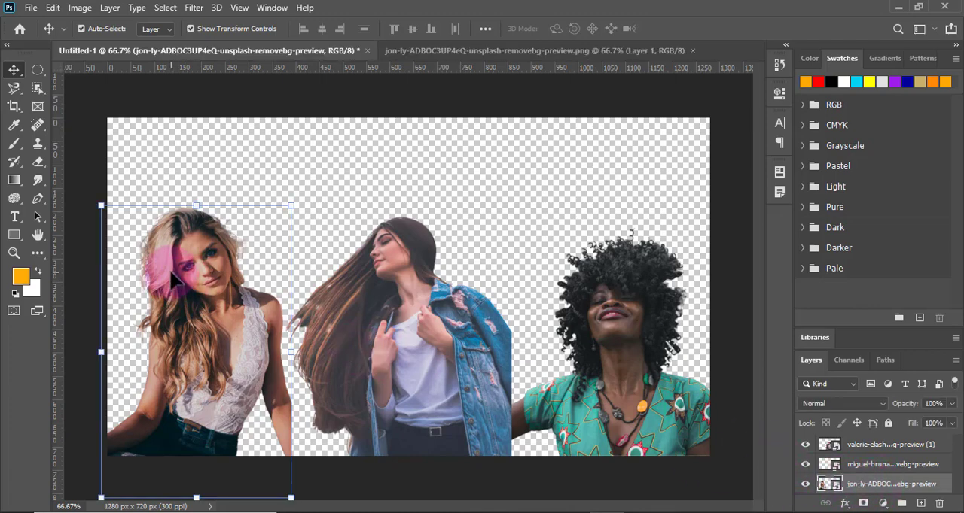
click(13, 233)
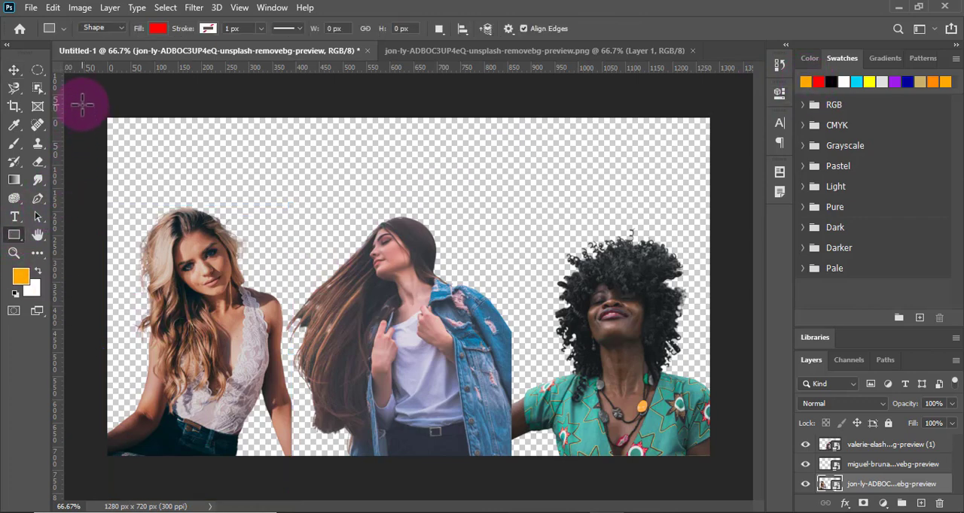
drag(83, 98, 724, 463)
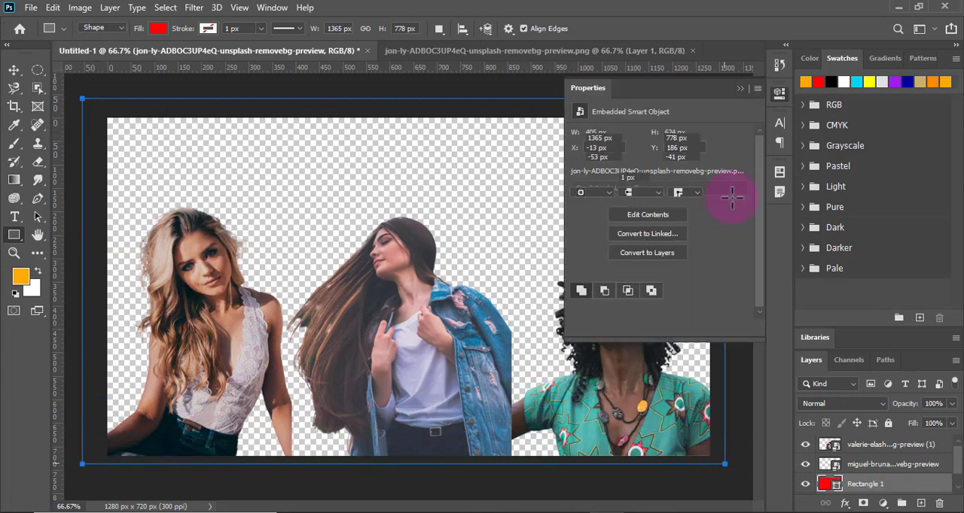
click(739, 89)
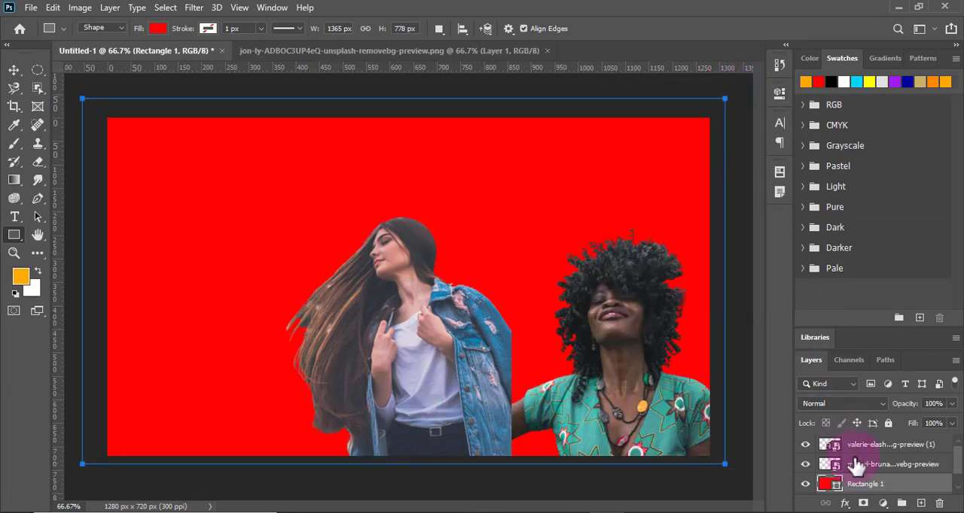
- Move the rectangle's layer beneath the blonde woman's layer as a background for all three cutouts
drag(854, 485, 858, 489)
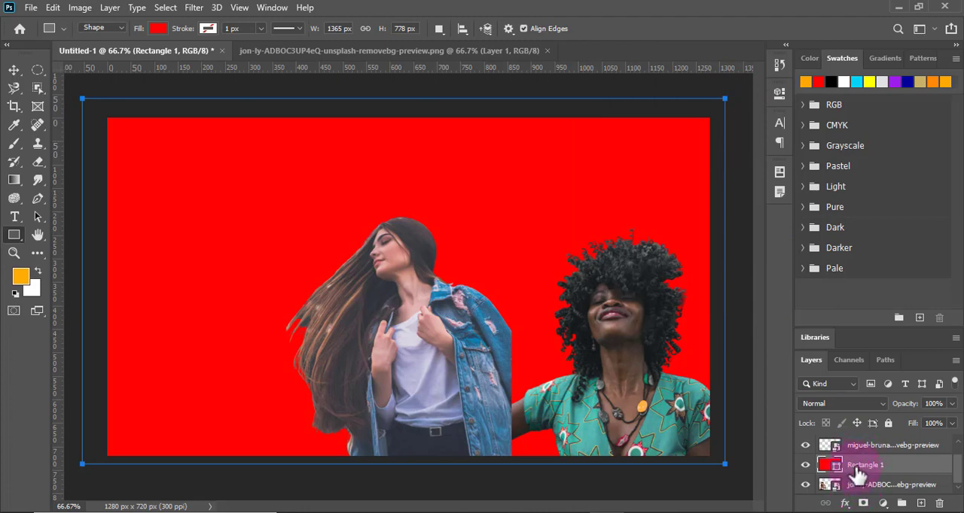
drag(863, 471, 862, 500)
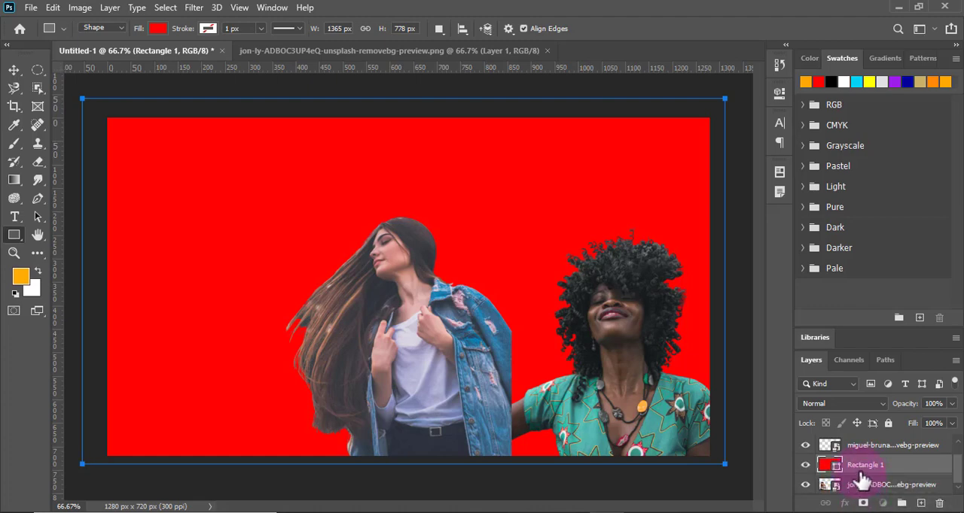
mouse_move(863, 467)
mouse_down()
mouse_move(856, 480)
mouse_move(855, 457)
mouse_up()
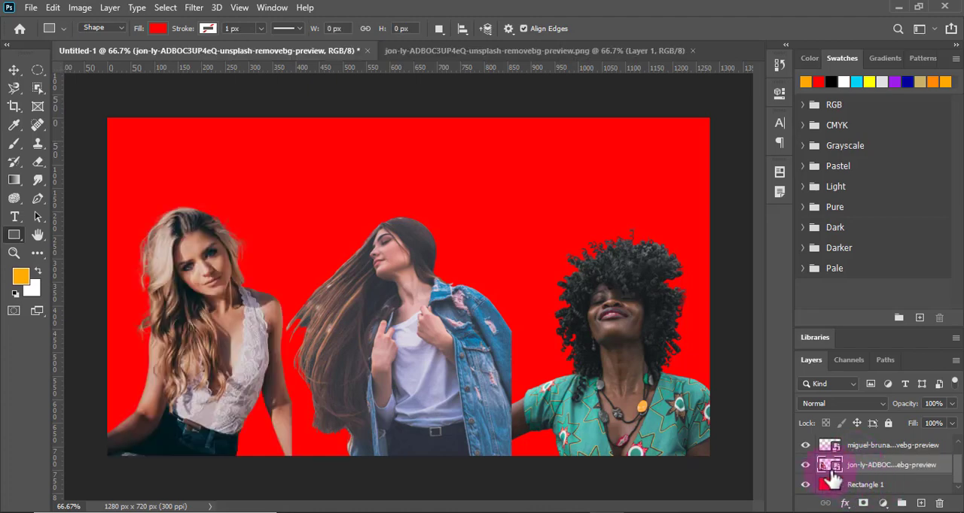
- Select the background rectangle with the Move tool and try the orange, red and black swatches on it in turn
click(15, 69)
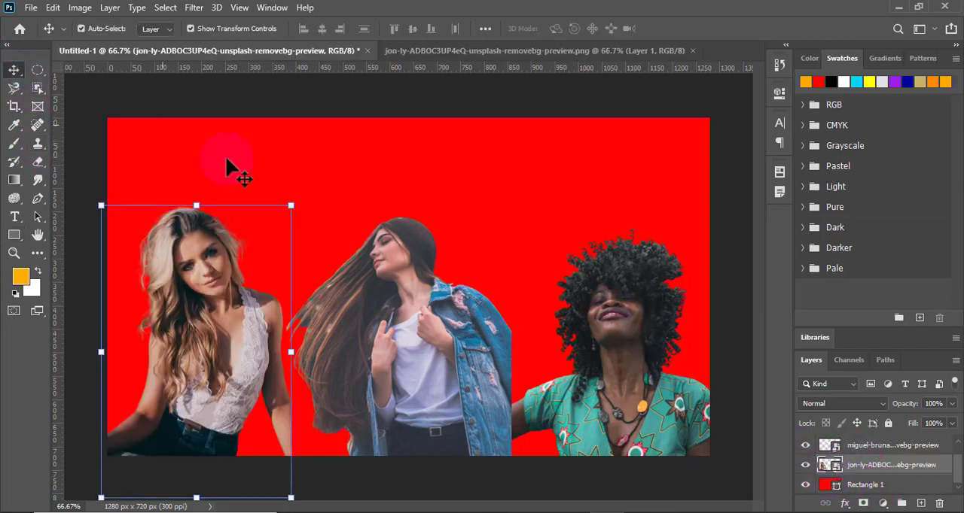
click(546, 204)
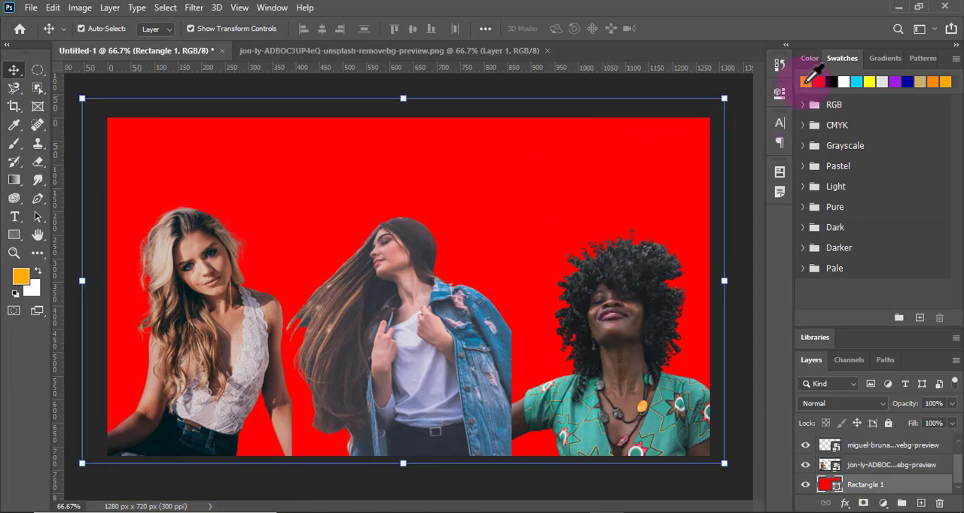
click(807, 80)
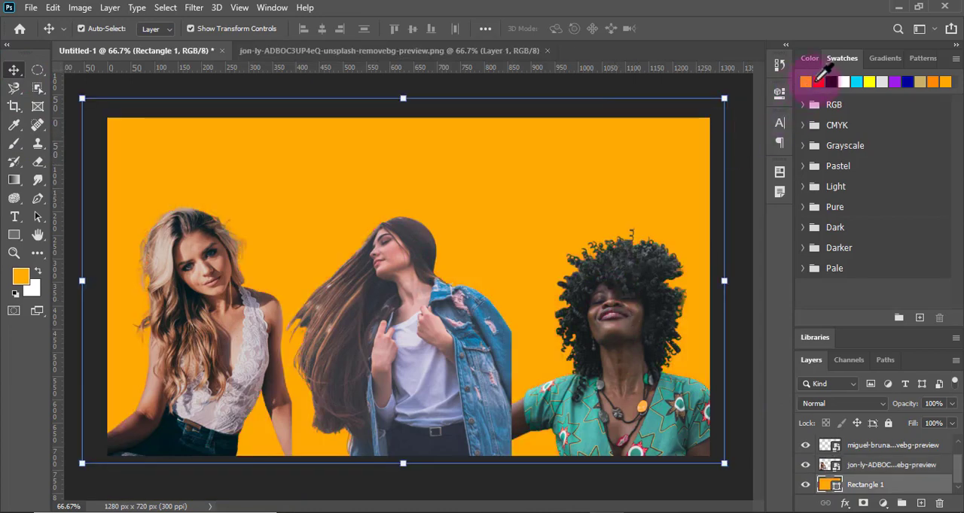
click(819, 80)
click(832, 80)
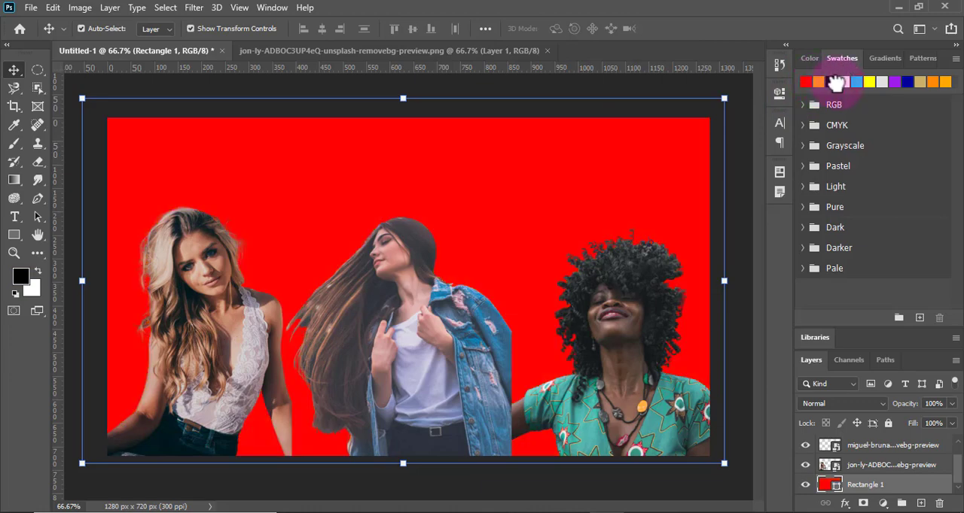
- Try the white, cyan, yellow, light grey and purple swatches on the background rectangle in turn
click(844, 80)
click(857, 80)
click(869, 81)
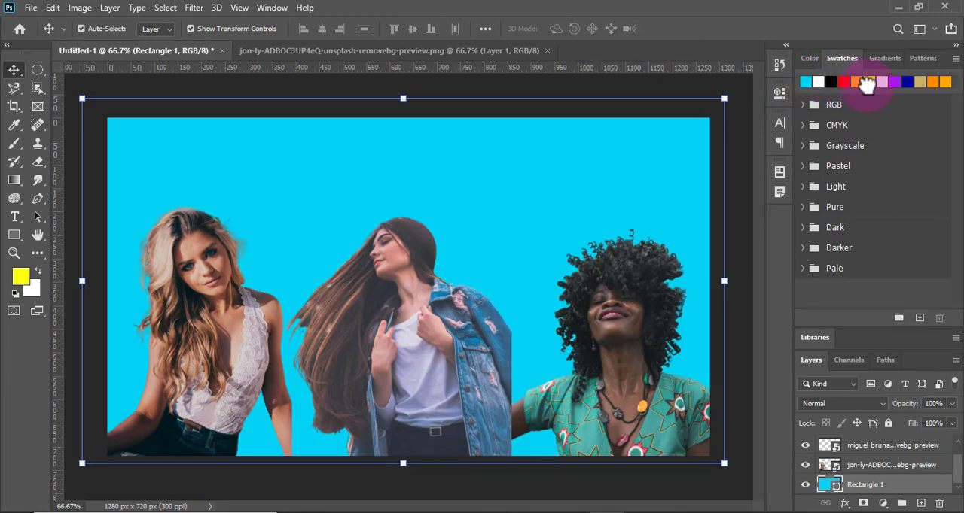
click(881, 81)
click(899, 82)
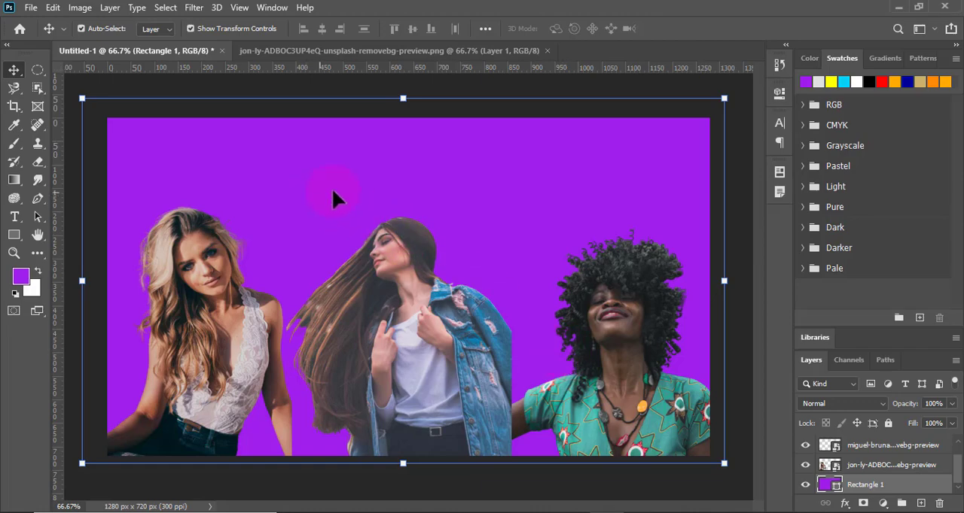
- Delete the background rectangle's layer and place the blue brick wall photo from Downloads as an embedded image
click(850, 486)
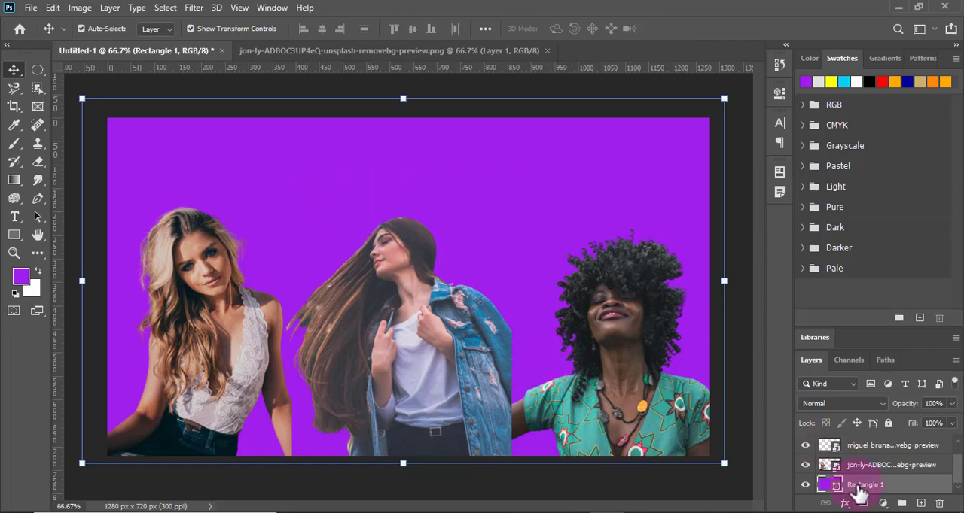
key(Delete)
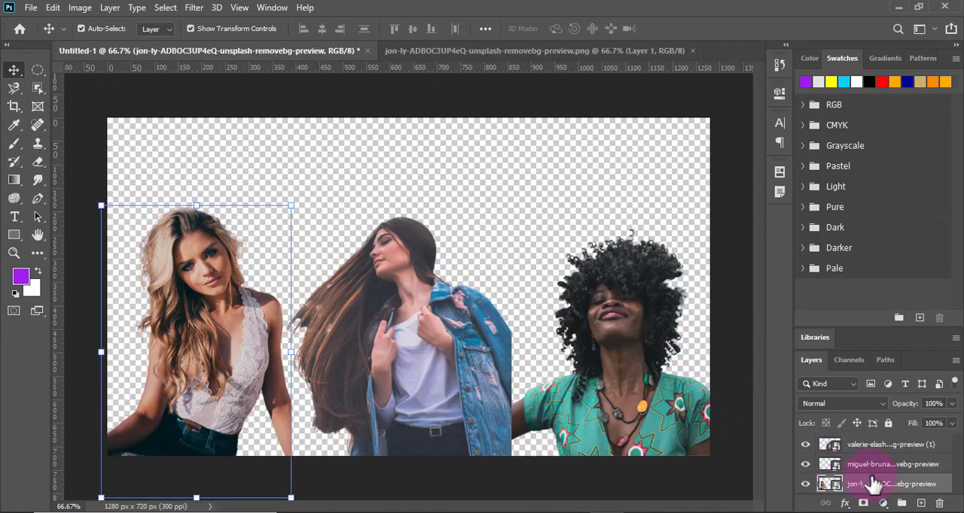
click(30, 10)
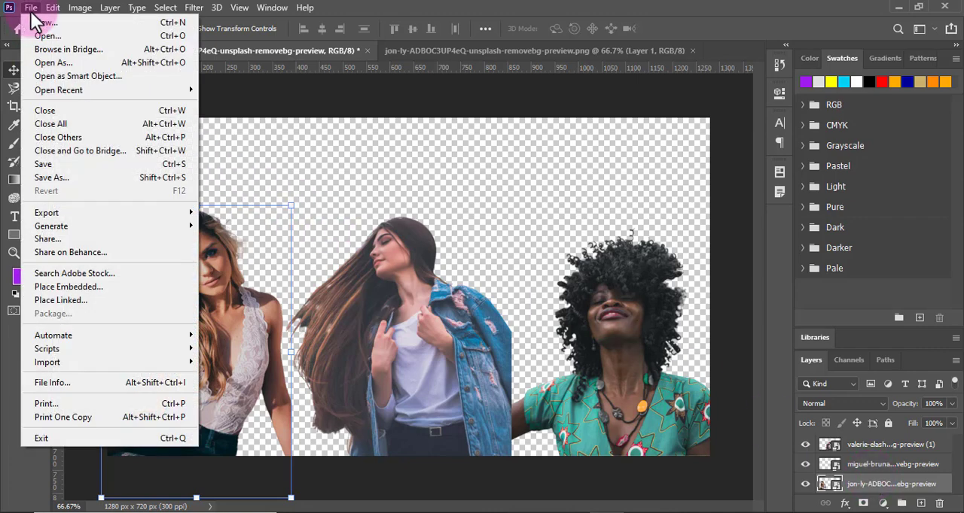
click(62, 288)
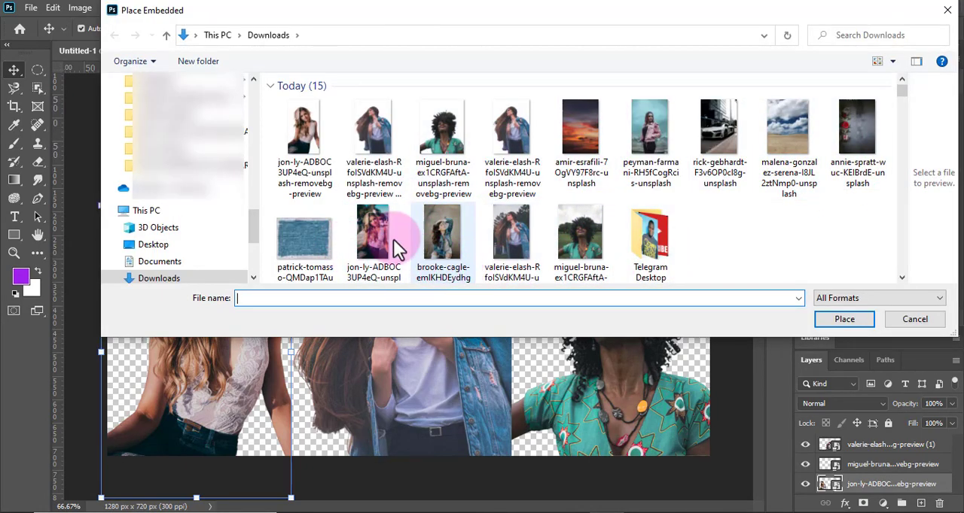
click(308, 228)
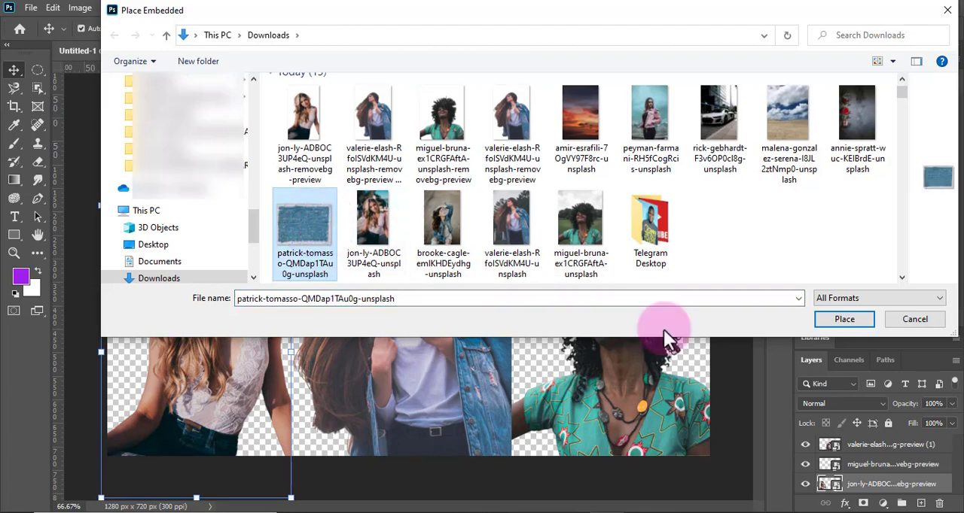
click(826, 324)
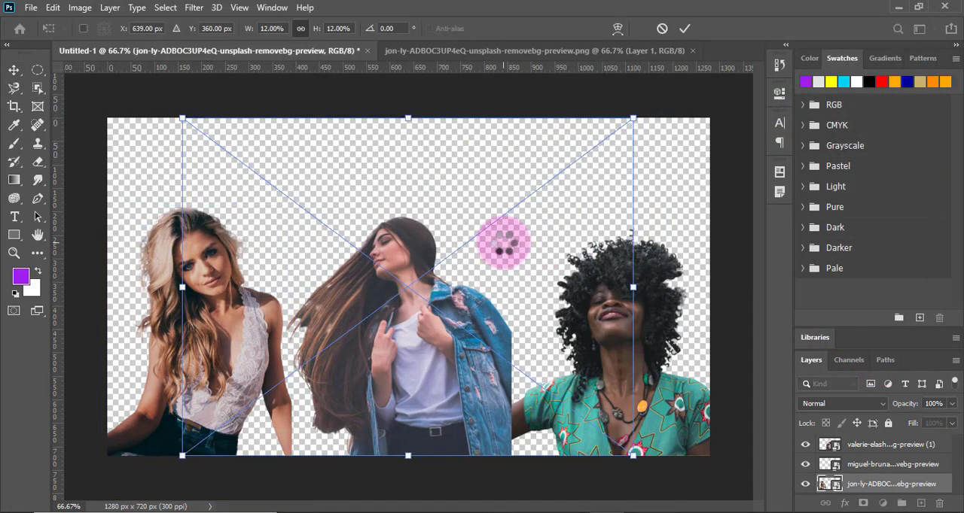
- Enlarge the placed brick wall image proportionally to about 16.5% scale so it covers the whole canvas, and commit the transform
drag(181, 455, 69, 467)
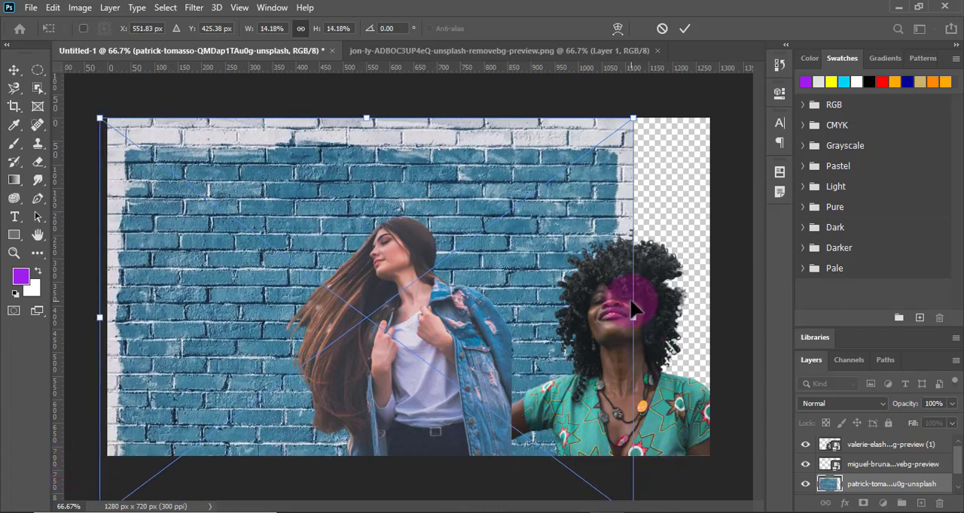
drag(633, 305, 722, 319)
click(684, 28)
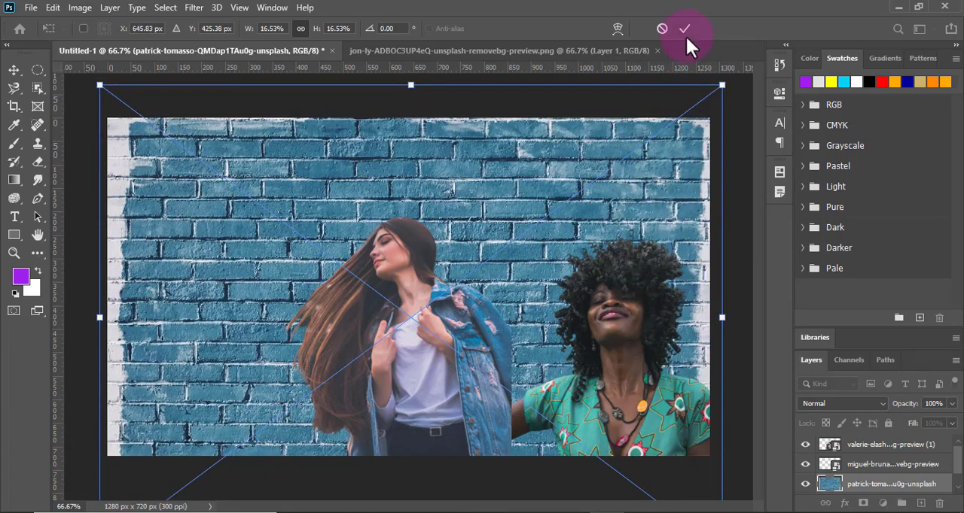
click(685, 31)
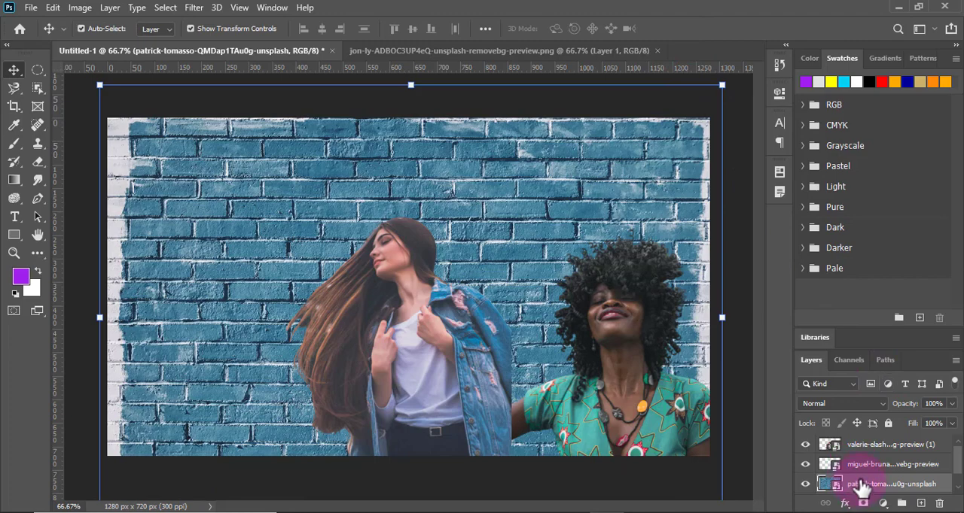
- Move the blonde woman's layer directly above the brick wall layer so the wall sits behind all three cutouts
scroll(862, 487, down, 1)
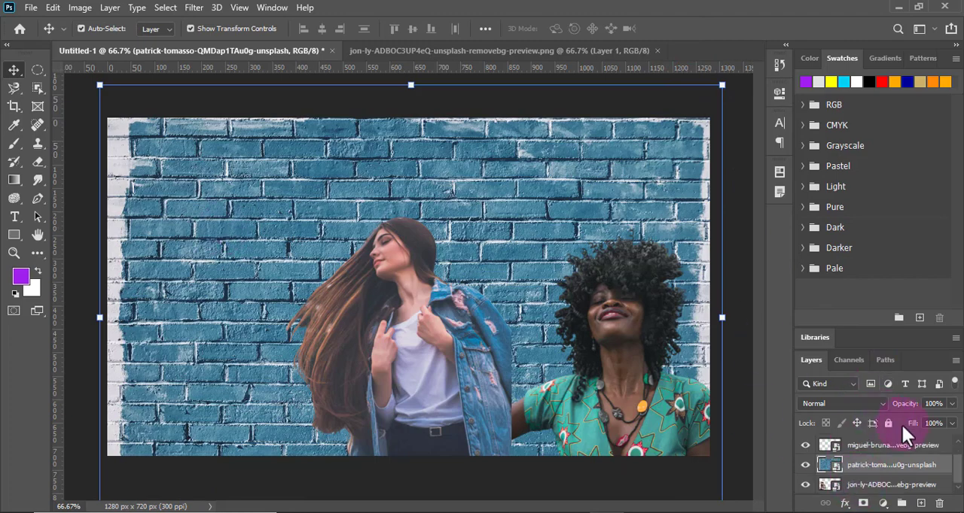
drag(870, 470, 854, 459)
click(852, 487)
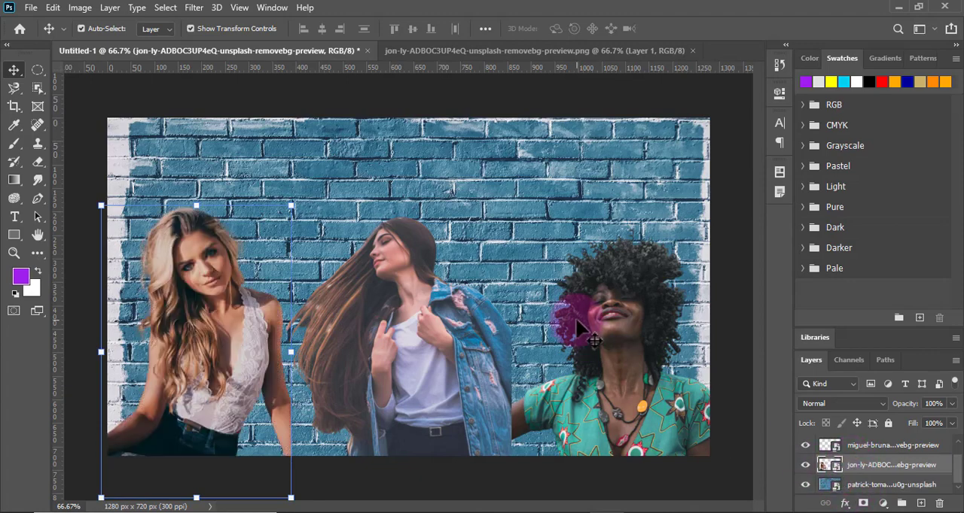